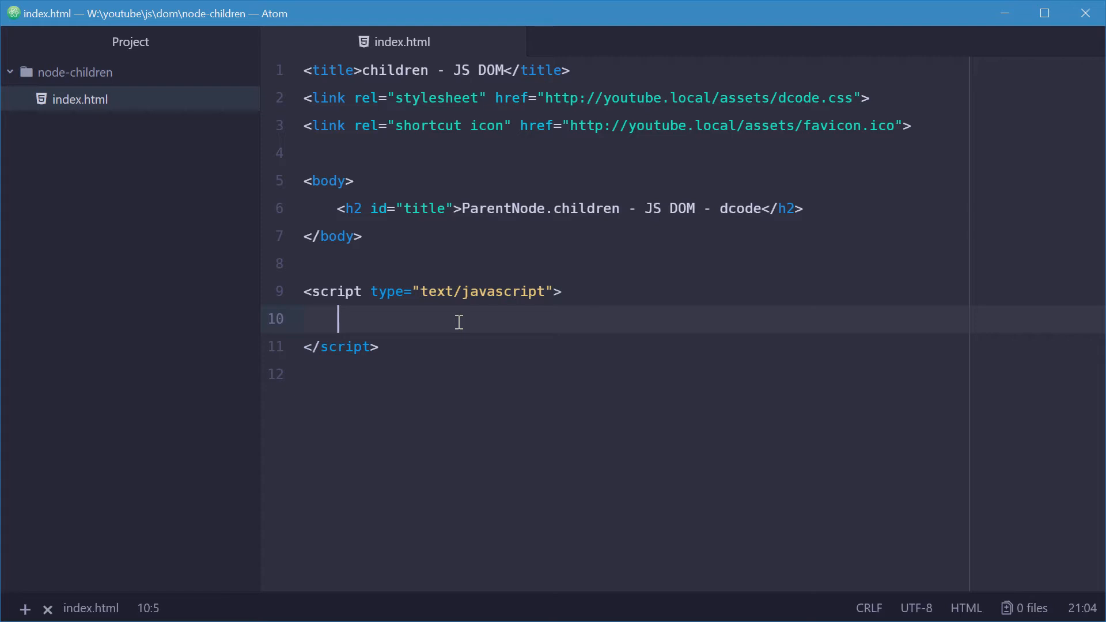
- Add <ul id="myList"> below the h2 with li items Apples, Bananas and Pears, then save
{"action": "left_click", "coordinate": [849, 217]}
{"action": "key", "text": "Return"}
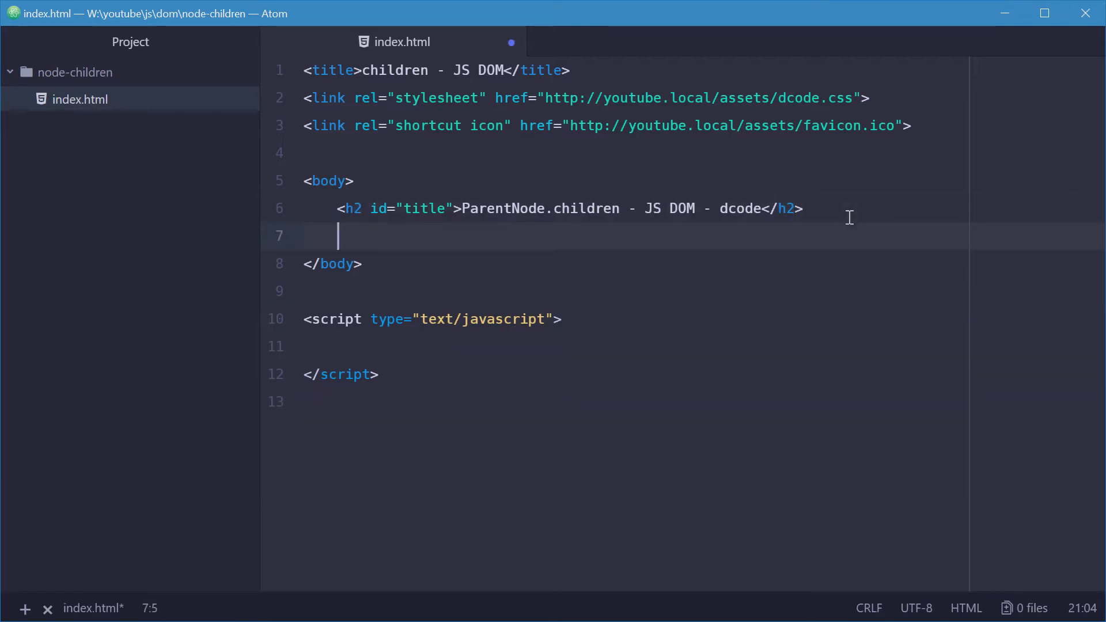
{"action": "type", "text": "<"}
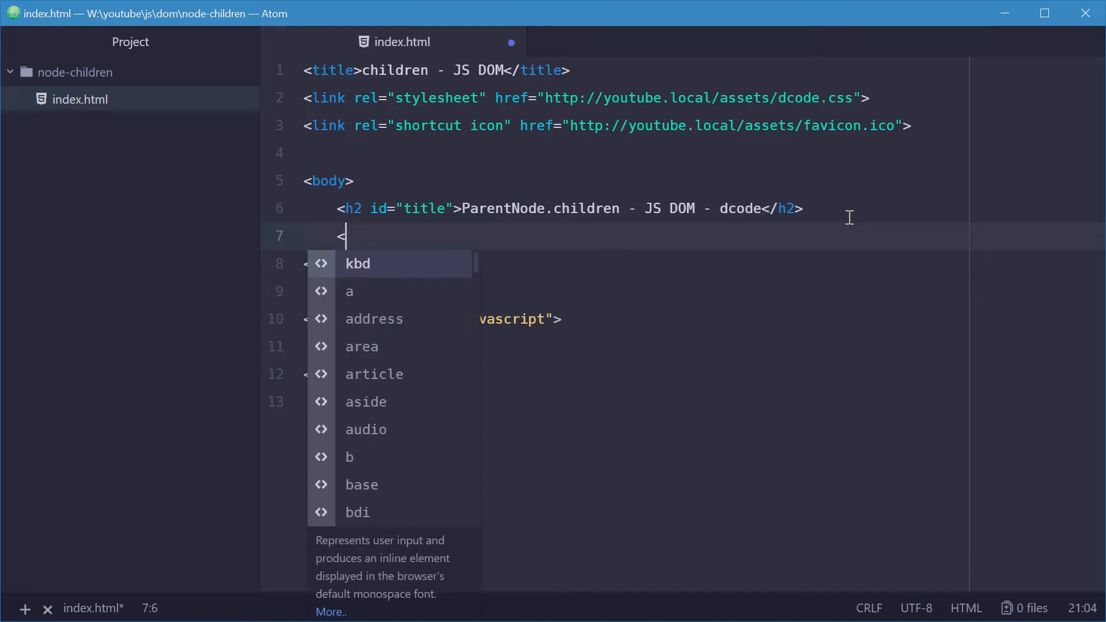
{"action": "type", "text": "ul id=\"myList\">"}
{"action": "key", "text": "Return"}
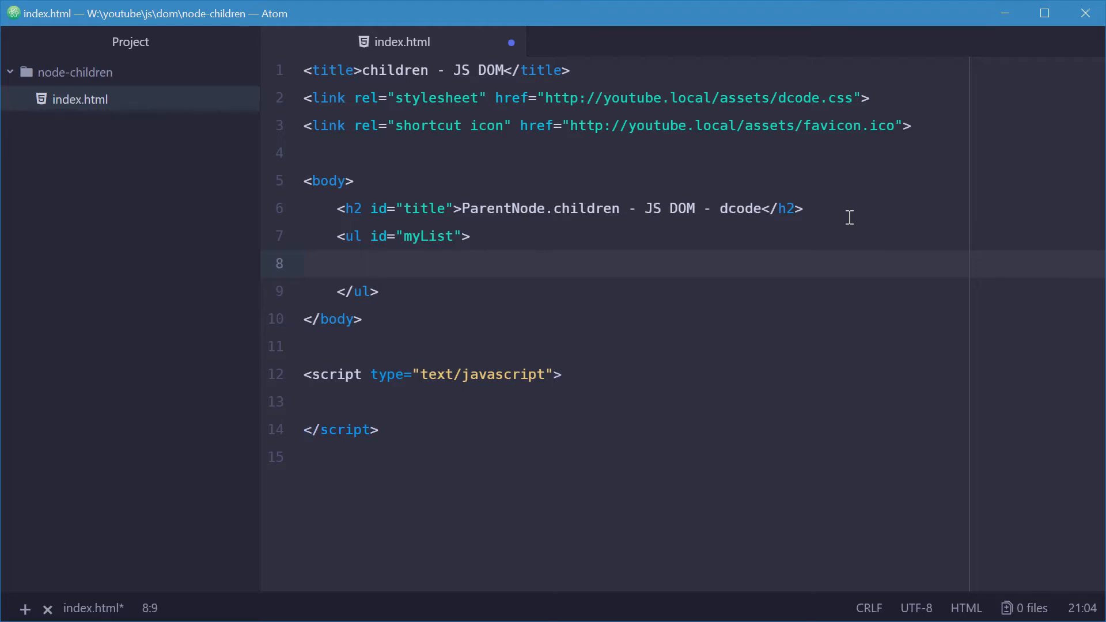
{"action": "type", "text": "li"}
{"action": "key", "text": "Tab"}
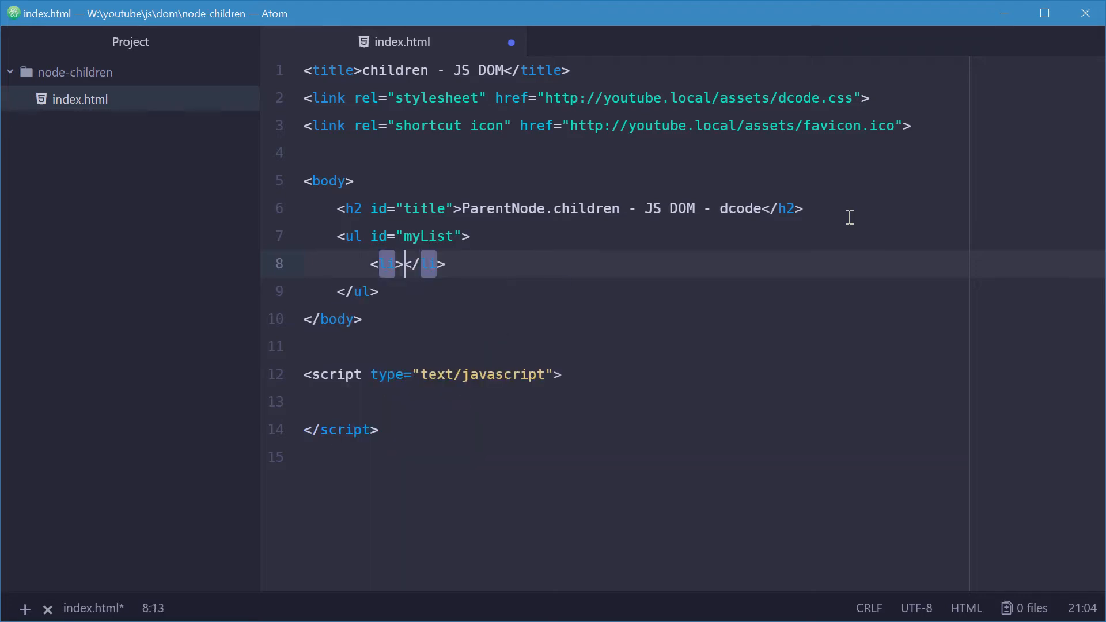
{"action": "type", "text": "Apples"}
{"action": "key", "text": "ctrl+shift+d"}
{"action": "double_click", "coordinate": [415, 291]}
{"action": "type", "text": "Banansas</li>"}
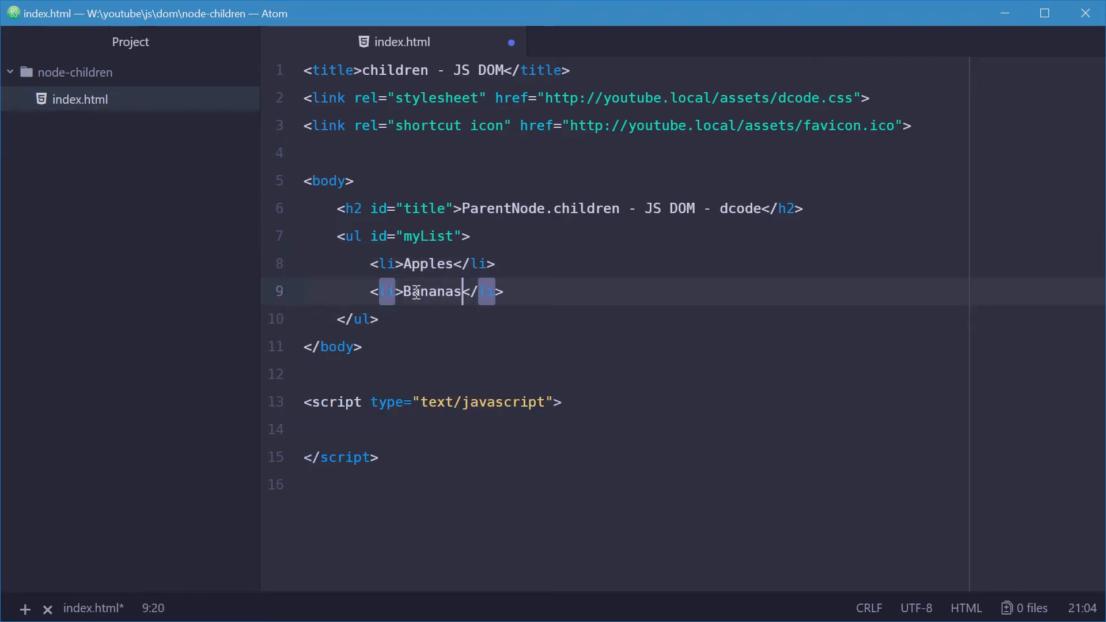
{"action": "key", "text": "ctrl+shift+d"}
{"action": "double_click", "coordinate": [415, 320]}
{"action": "type", "text": "Pear"}
{"action": "key", "text": "ctrl+s"}
{"action": "type", "text": "s</li>"}
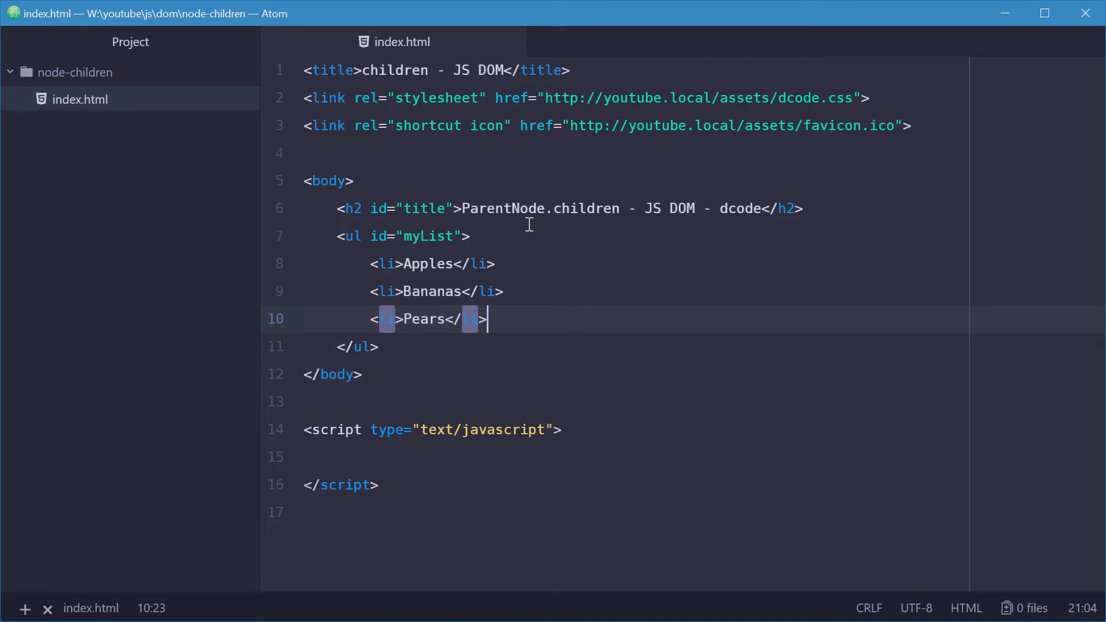
- Highlight the myList opening tag and the three list items to review the structure
{"action": "left_click_drag", "start_coordinate": [471, 237], "coordinate": [339, 236]}
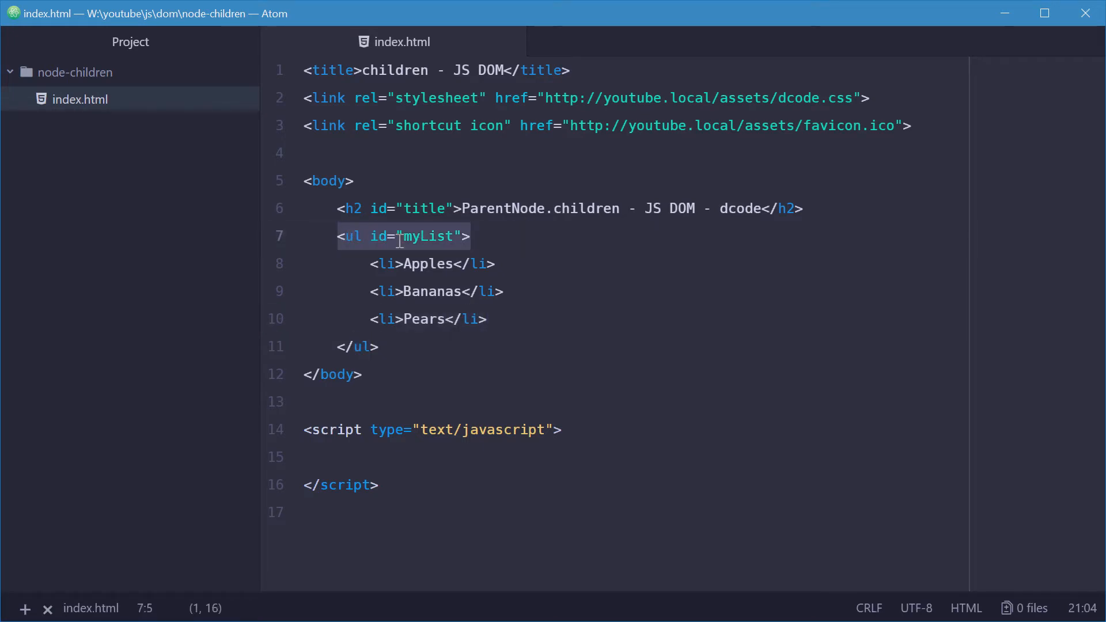
{"action": "left_click", "coordinate": [474, 236]}
{"action": "left_click_drag", "start_coordinate": [488, 319], "coordinate": [372, 263]}
{"action": "left_click", "coordinate": [467, 291]}
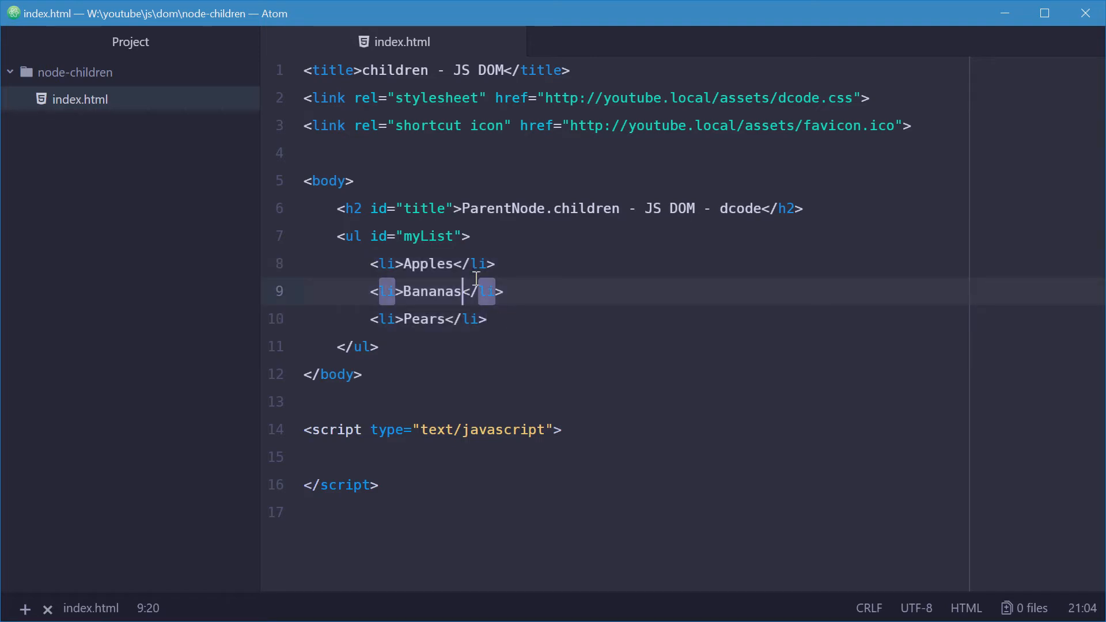
{"action": "left_click_drag", "start_coordinate": [472, 235], "coordinate": [340, 240]}
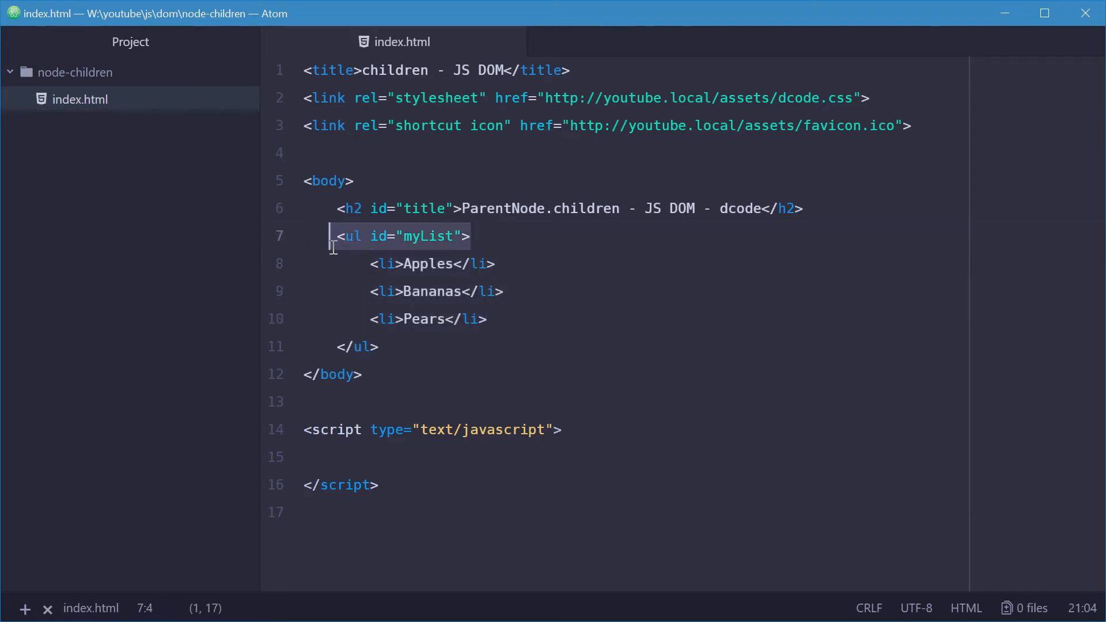
{"action": "left_click", "coordinate": [482, 237]}
{"action": "left_click", "coordinate": [500, 318]}
{"action": "left_click_drag", "start_coordinate": [488, 318], "coordinate": [371, 264]}
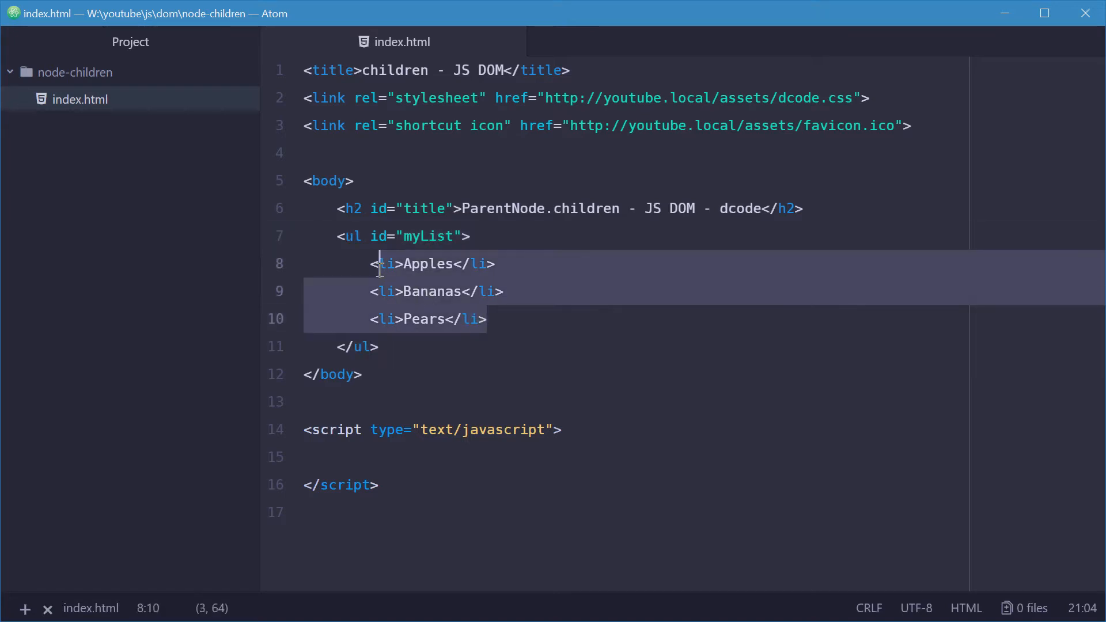
{"action": "left_click", "coordinate": [503, 291]}
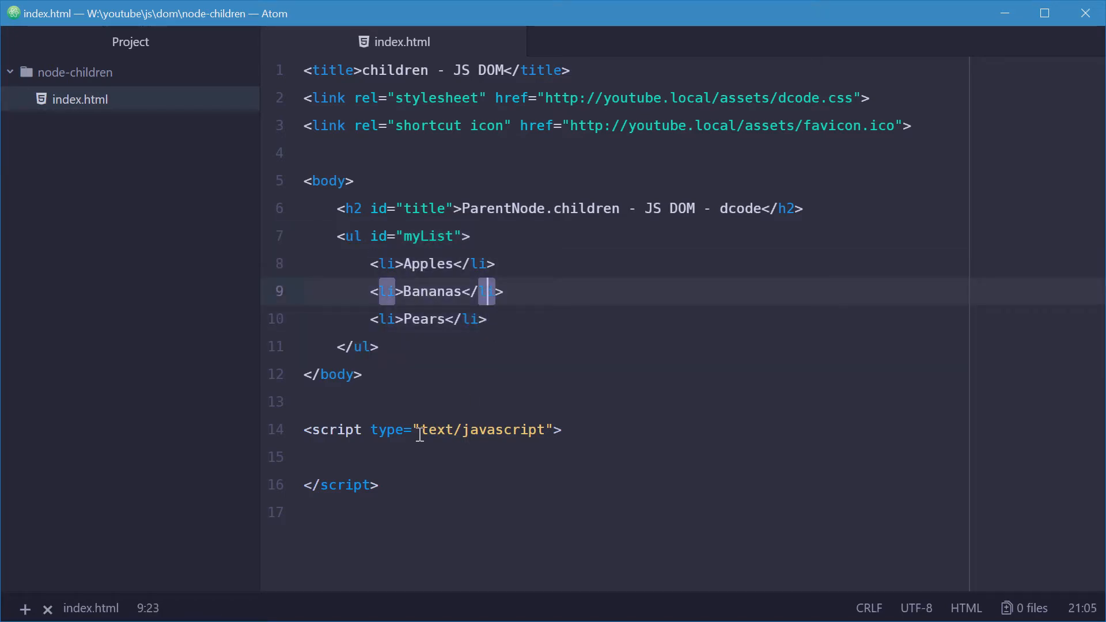
- Write const parentList = document.getElementById('myList'); in the script and save, pointing out the list it targets
{"action": "left_click", "coordinate": [403, 457]}
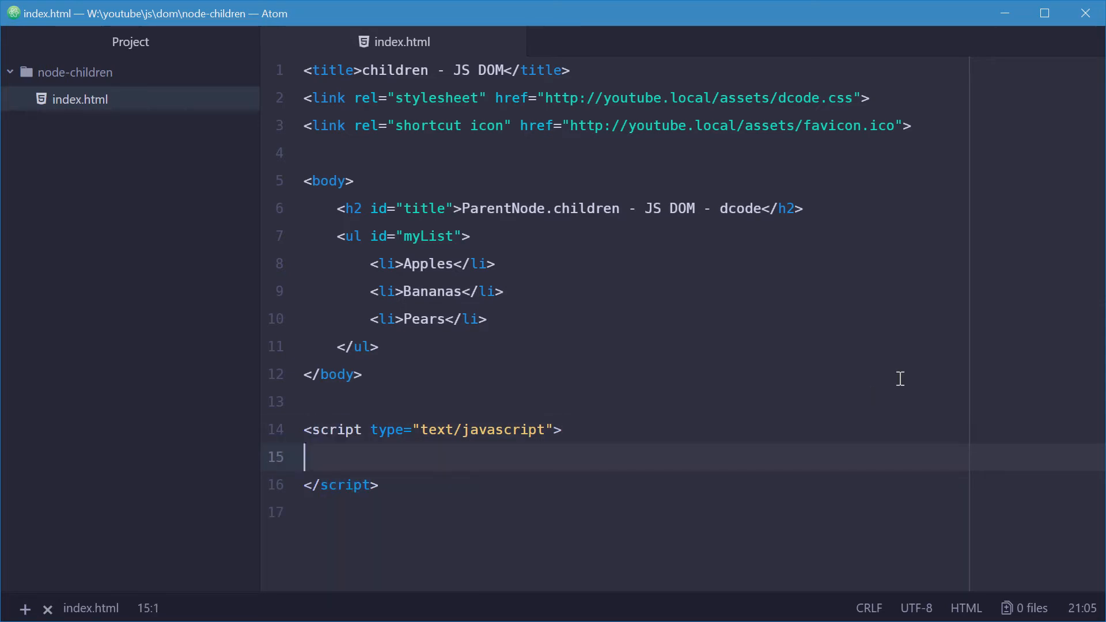
{"action": "key", "text": "Tab"}
{"action": "type", "text": "const "}
{"action": "type", "text": "parentList = document.getElementById('myList"}
{"action": "key", "text": "End"}
{"action": "type", "text": ";"}
{"action": "key", "text": "ctrl+s"}
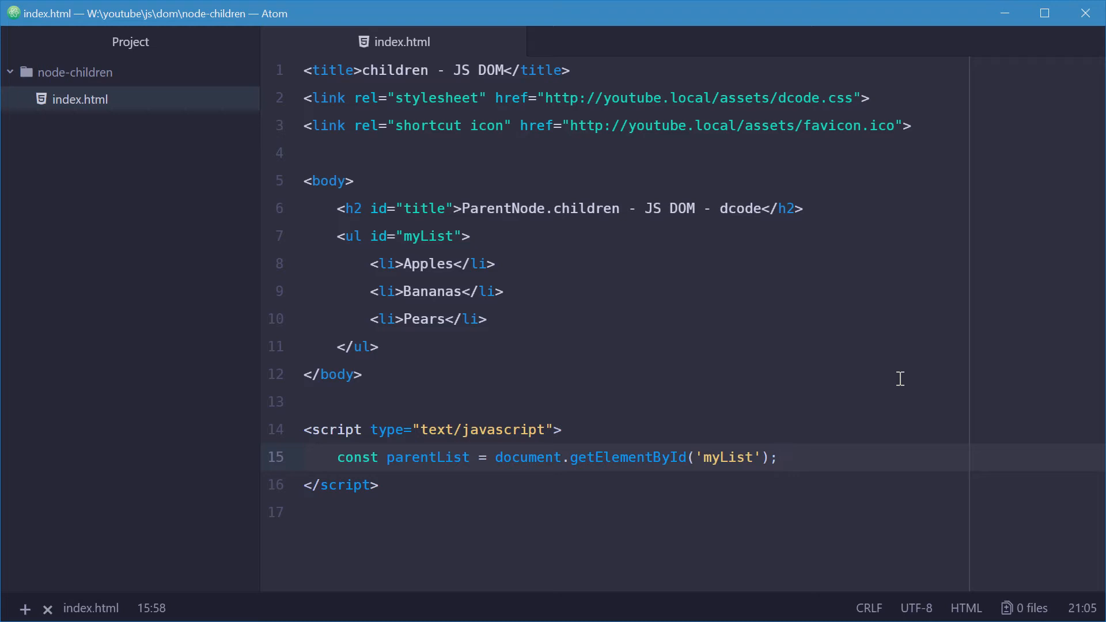
{"action": "left_click_drag", "start_coordinate": [475, 235], "coordinate": [339, 235]}
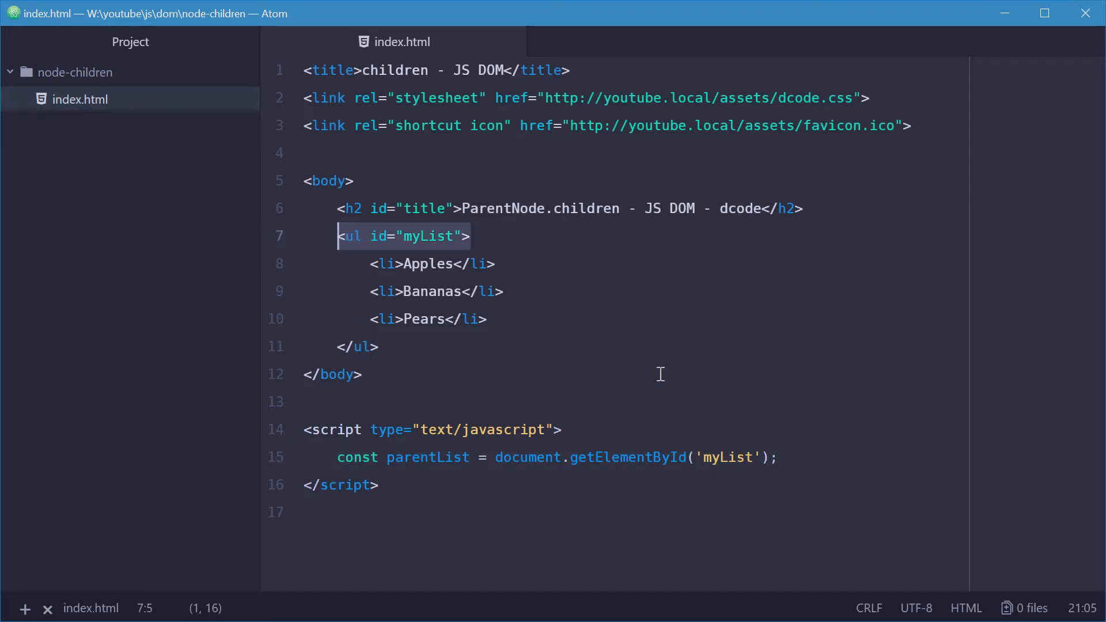
{"action": "left_click", "coordinate": [910, 457]}
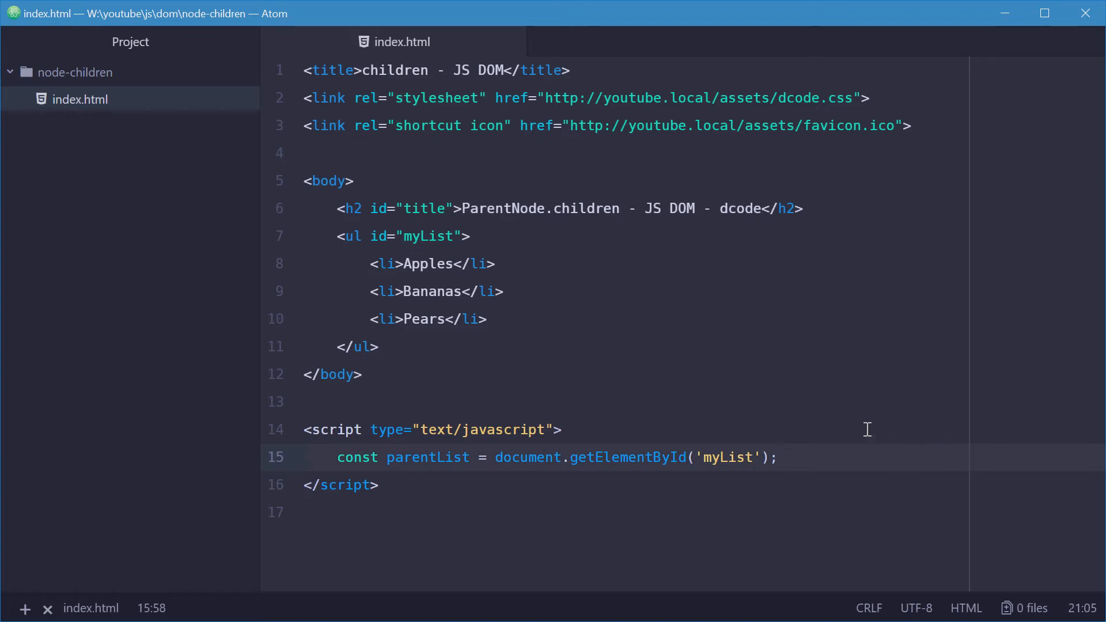
{"action": "left_click_drag", "start_coordinate": [490, 319], "coordinate": [371, 264]}
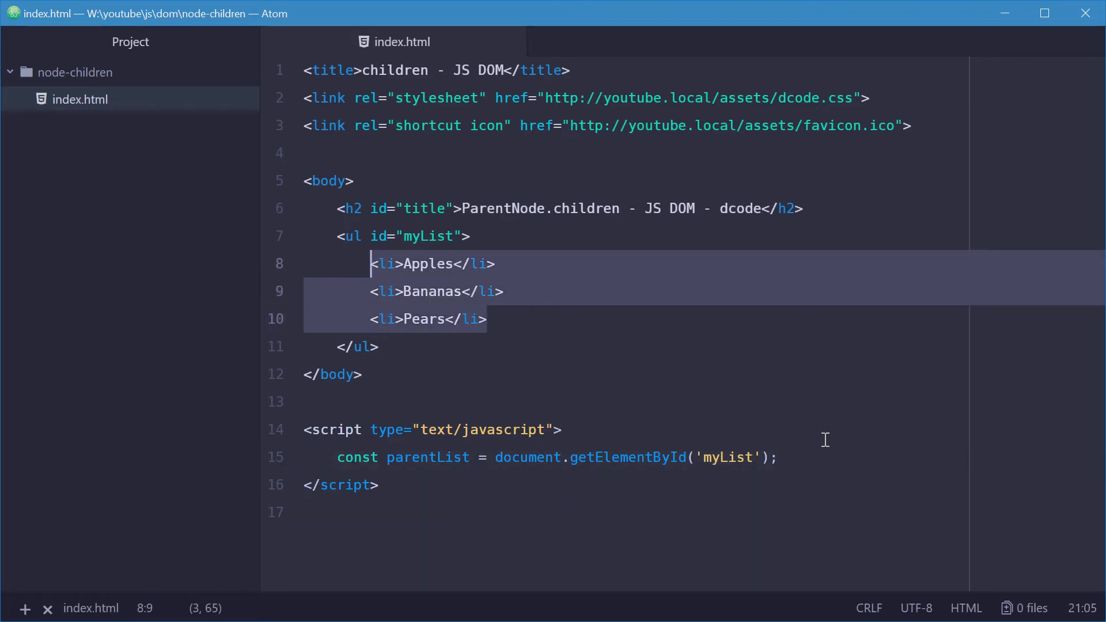
{"action": "left_click", "coordinate": [826, 457]}
- Add const listChildren = parentList.children; and console.log(listChildren); then save
{"action": "key", "text": "Return"}
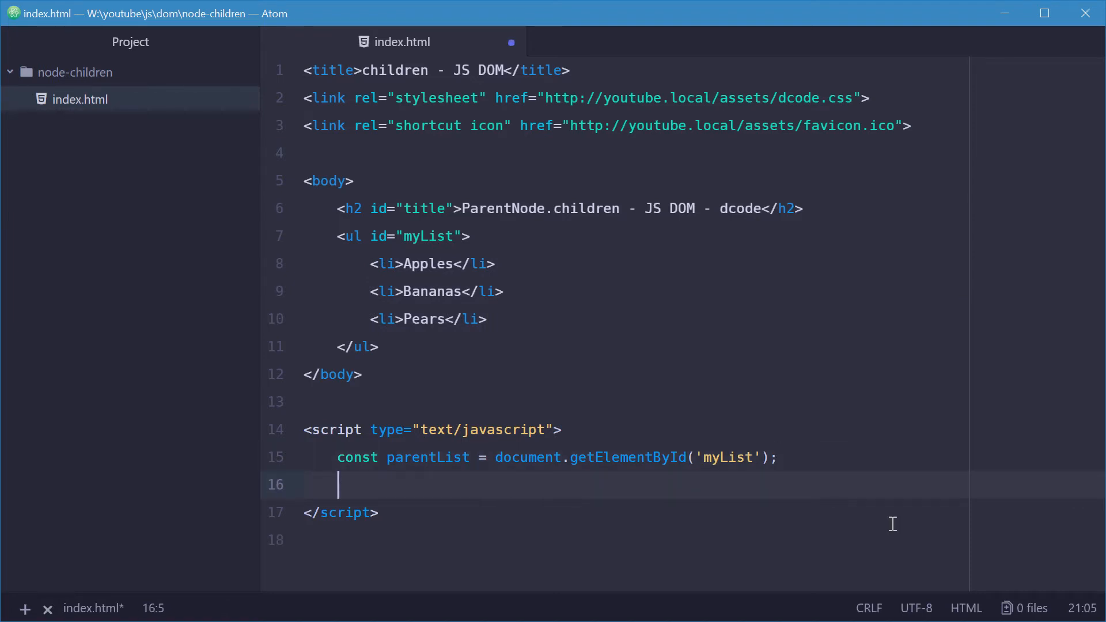
{"action": "type", "text": "const "}
{"action": "type", "text": "listChildren = parentList.children;"}
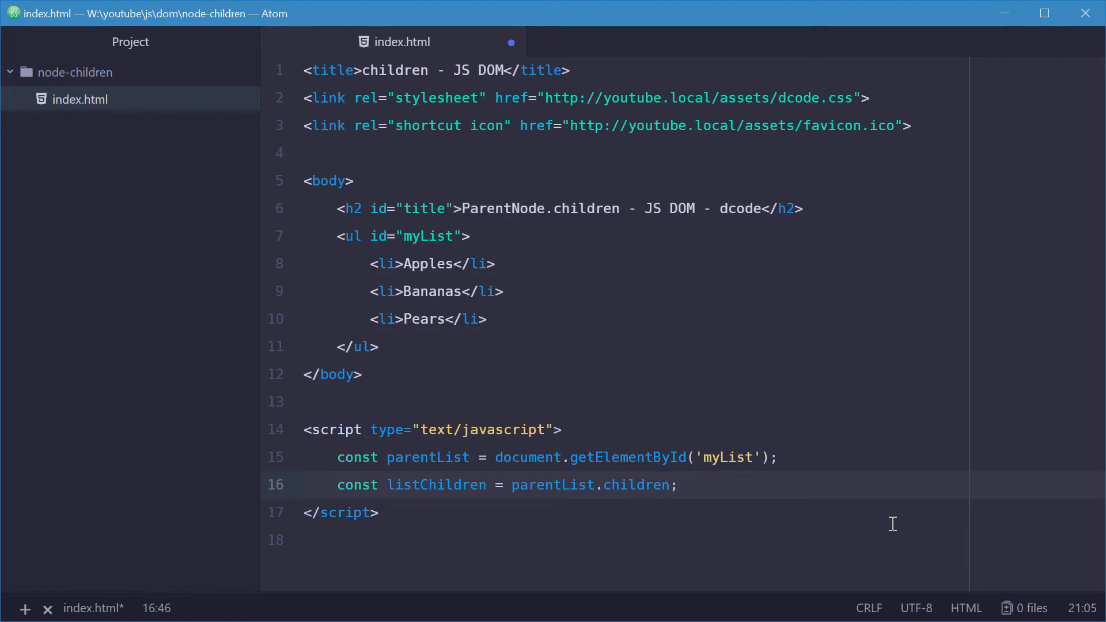
{"action": "key", "text": "Return"}
{"action": "key", "text": "Return"}
{"action": "type", "text": "console.log();"}
{"action": "key", "text": "Left"}
{"action": "key", "text": "Left"}
{"action": "type", "text": "list"}
{"action": "key", "text": "Tab"}
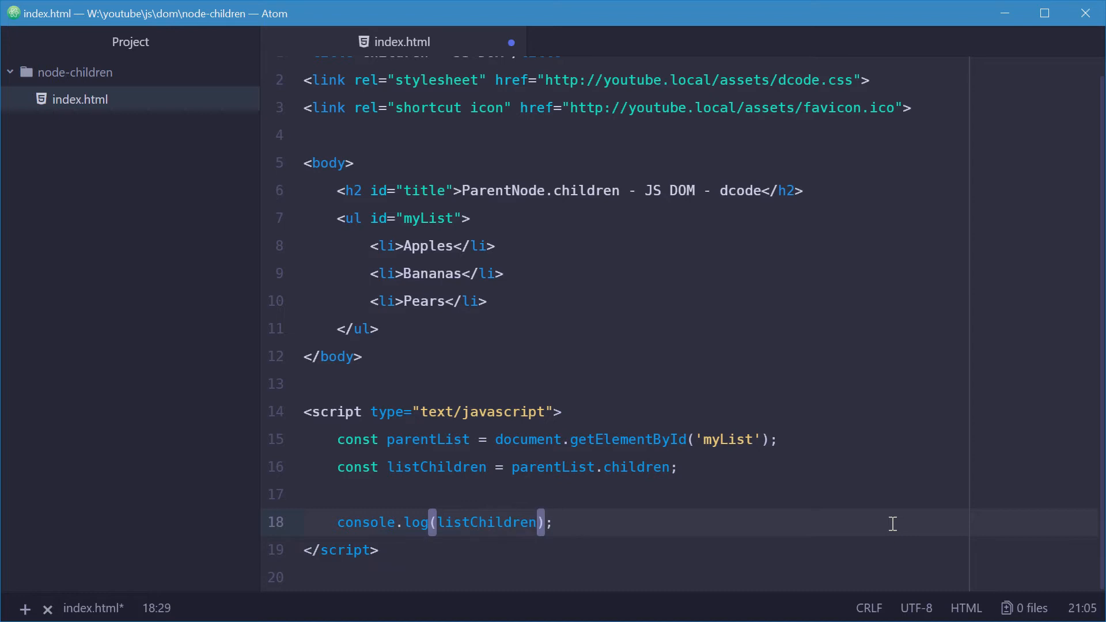
{"action": "key", "text": "ctrl+s"}
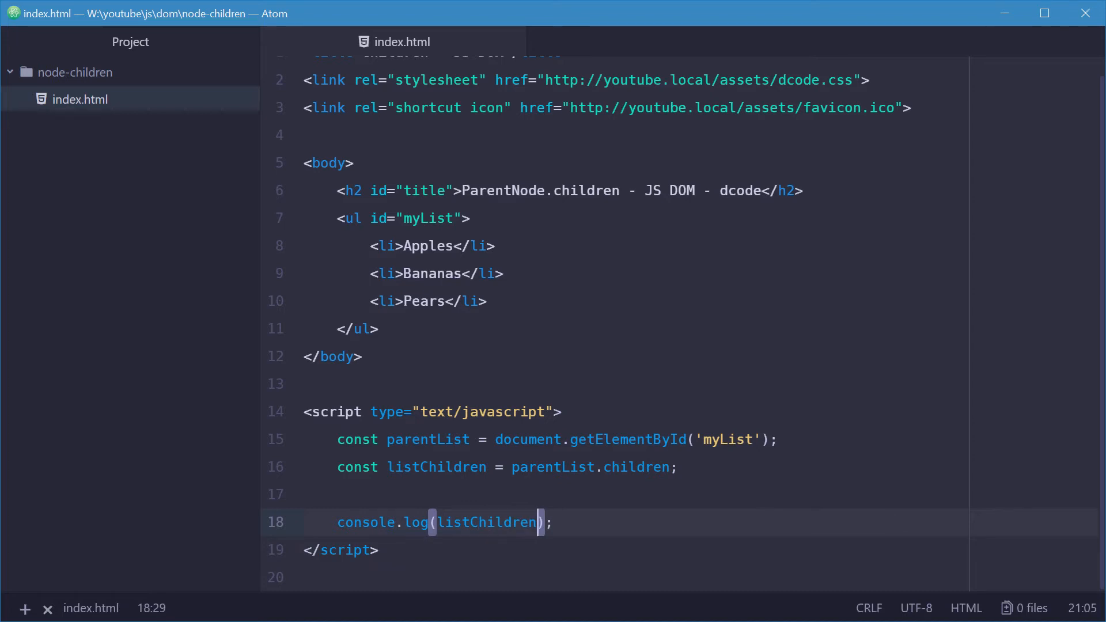
- Reload the page in Chrome and expand the logged HTMLCollection(3) showing three li items, then return to Atom
{"action": "key", "text": "alt+Tab"}
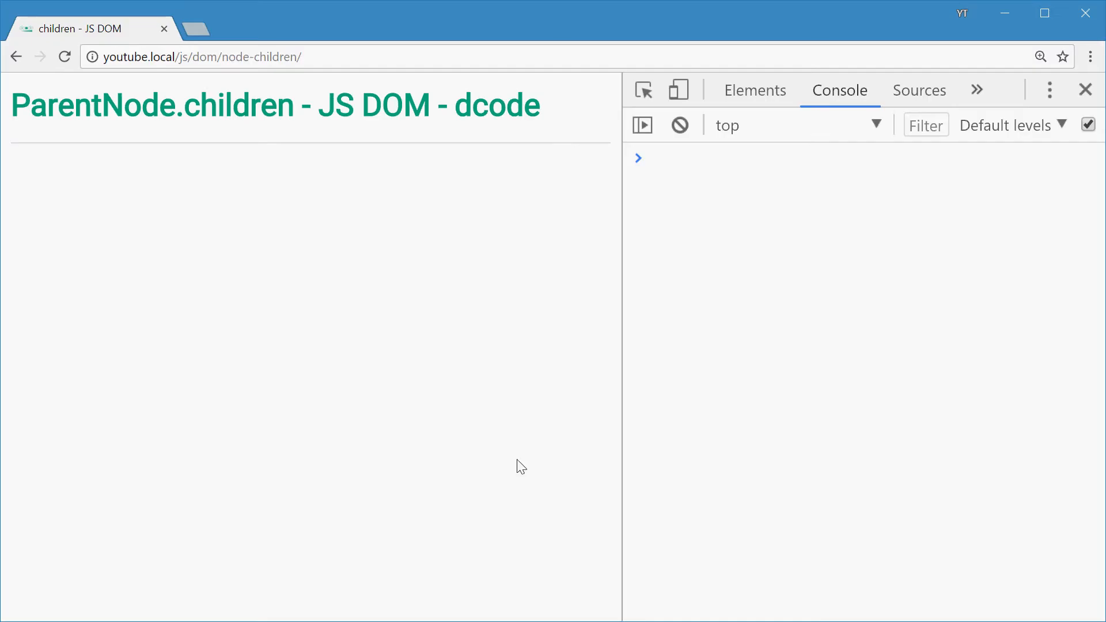
{"action": "left_click", "coordinate": [64, 57]}
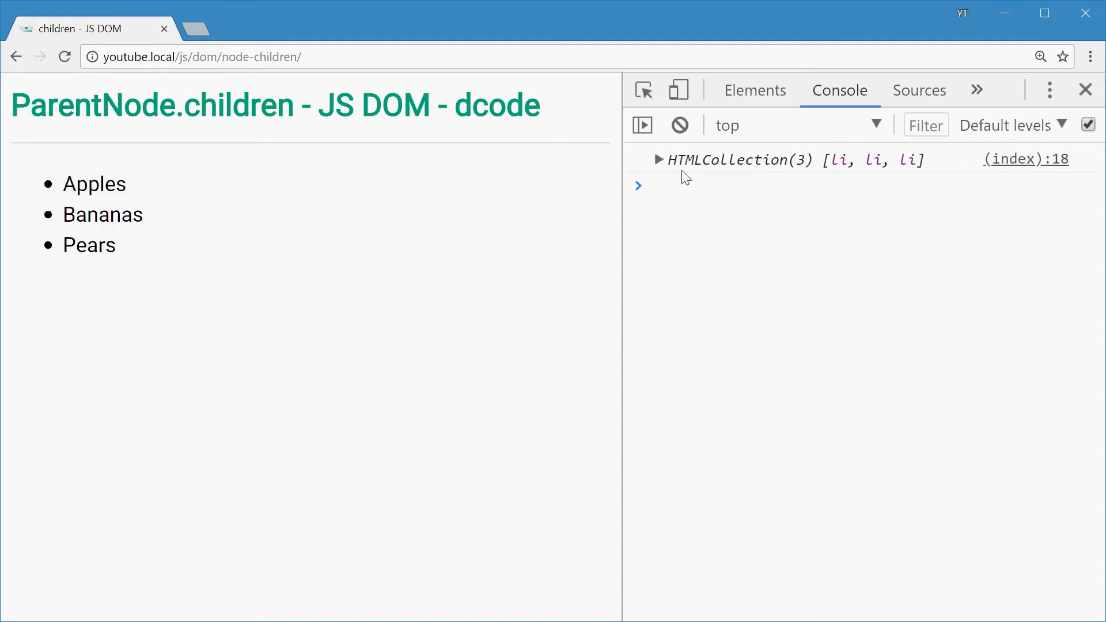
{"action": "left_click", "coordinate": [659, 160]}
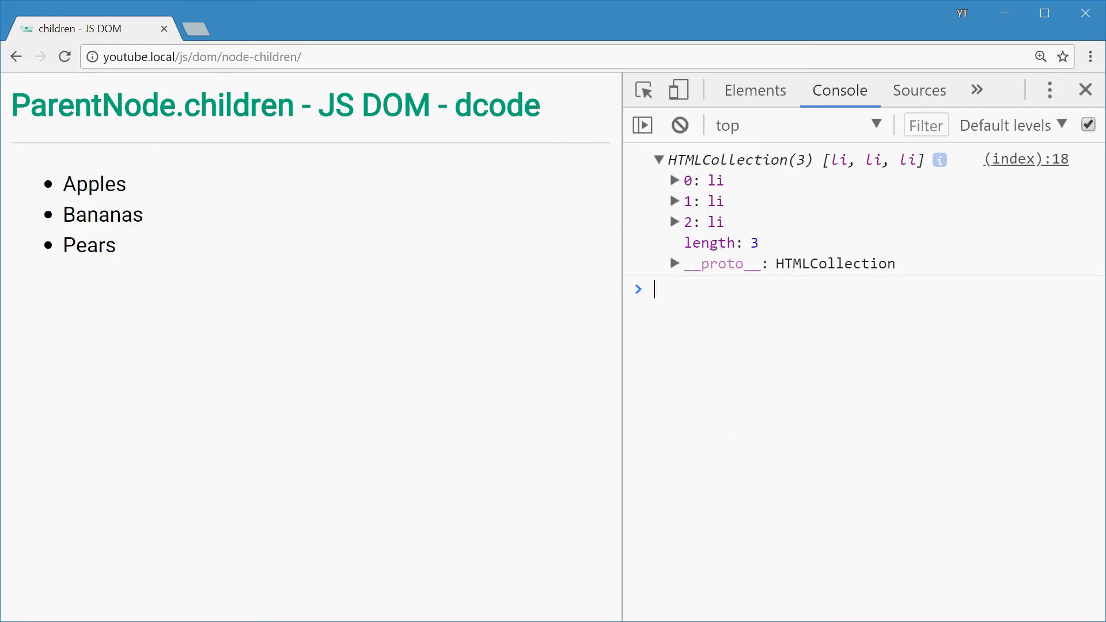
{"action": "key", "text": "alt+Tab"}
- Briefly index the log with [0], then restore console.log(listChildren) and save
{"action": "left_click", "coordinate": [572, 523]}
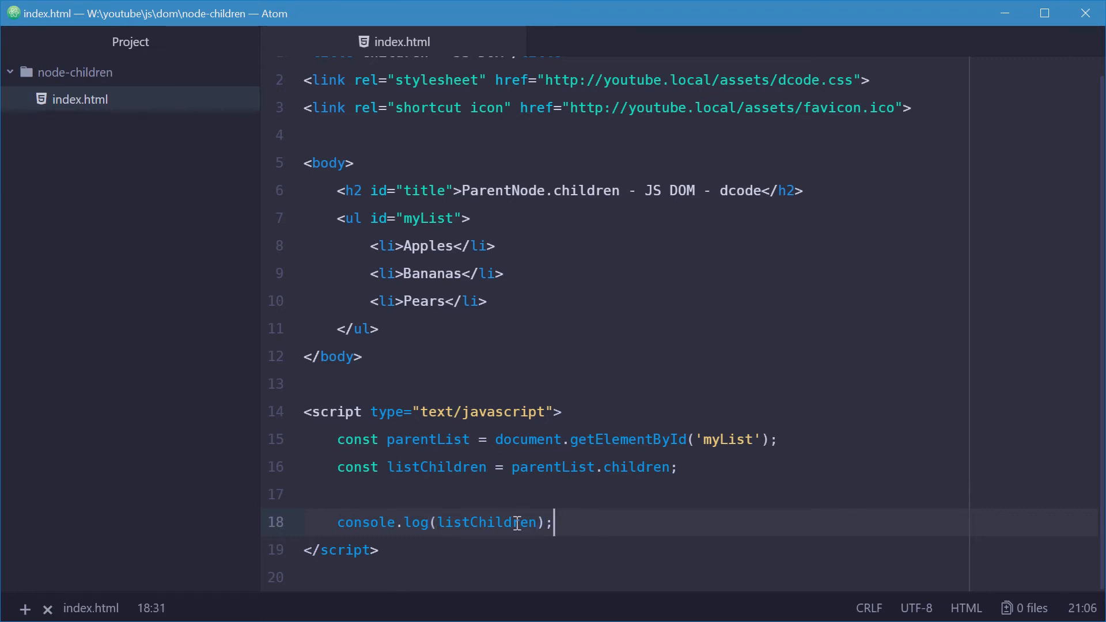
{"action": "key", "text": "Left"}
{"action": "key", "text": "Left"}
{"action": "type", "text": "[0]"}
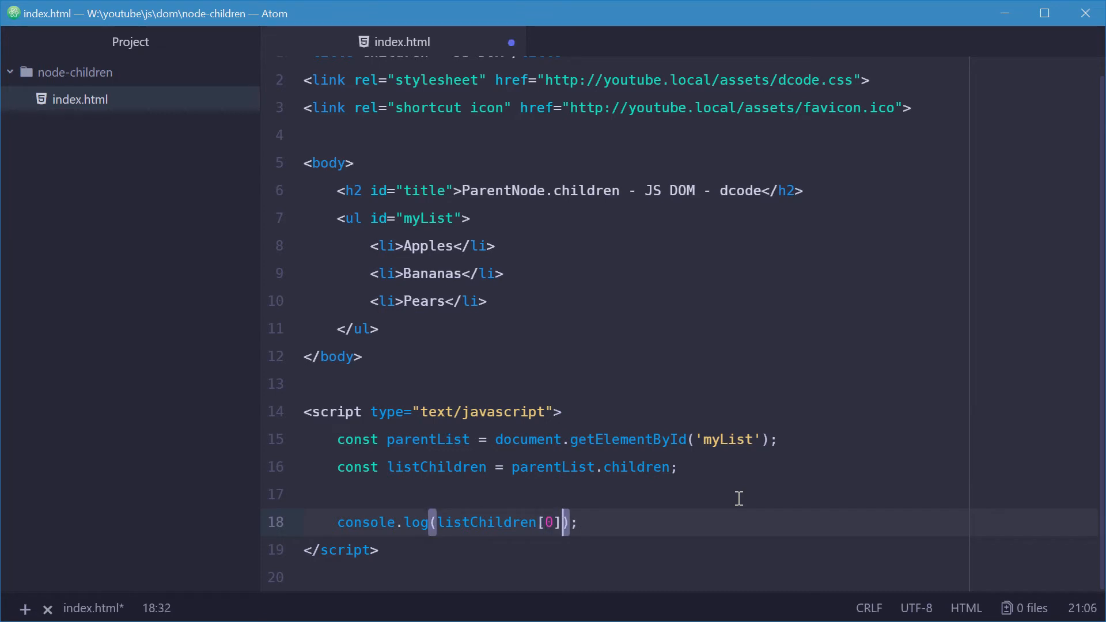
{"action": "key", "text": "BackSpace"}
{"action": "key", "text": "BackSpace"}
{"action": "key", "text": "BackSpace"}
{"action": "key", "text": "ctrl+s"}
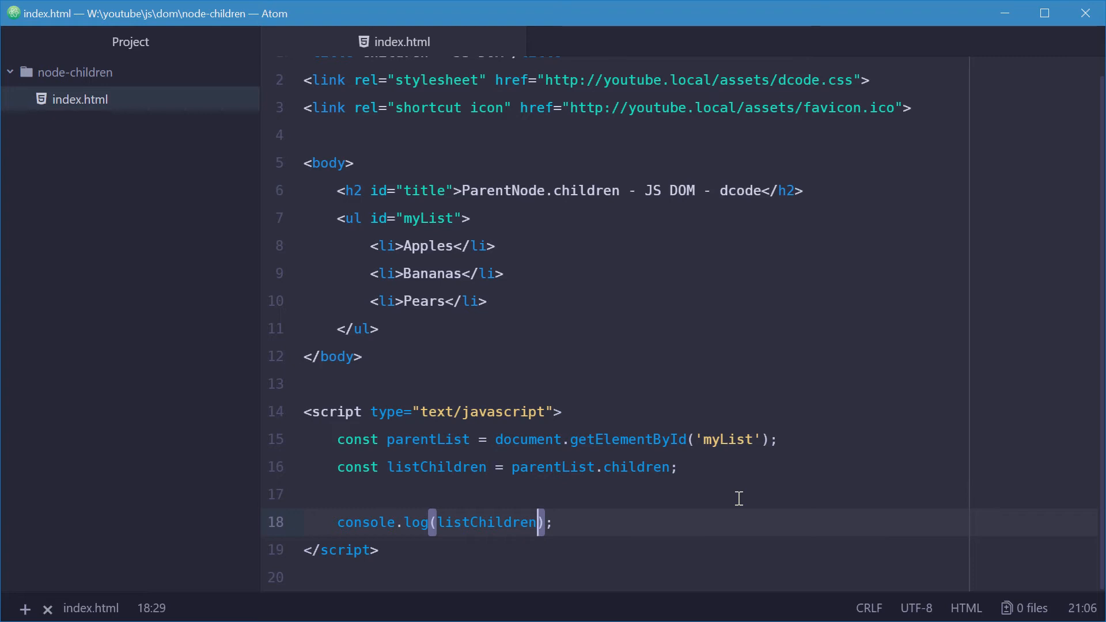
- Replace the log line with const bananas = listChildren.item(1); and save
{"action": "left_click", "coordinate": [619, 527]}
{"action": "left_click_drag", "start_coordinate": [553, 522], "coordinate": [338, 522]}
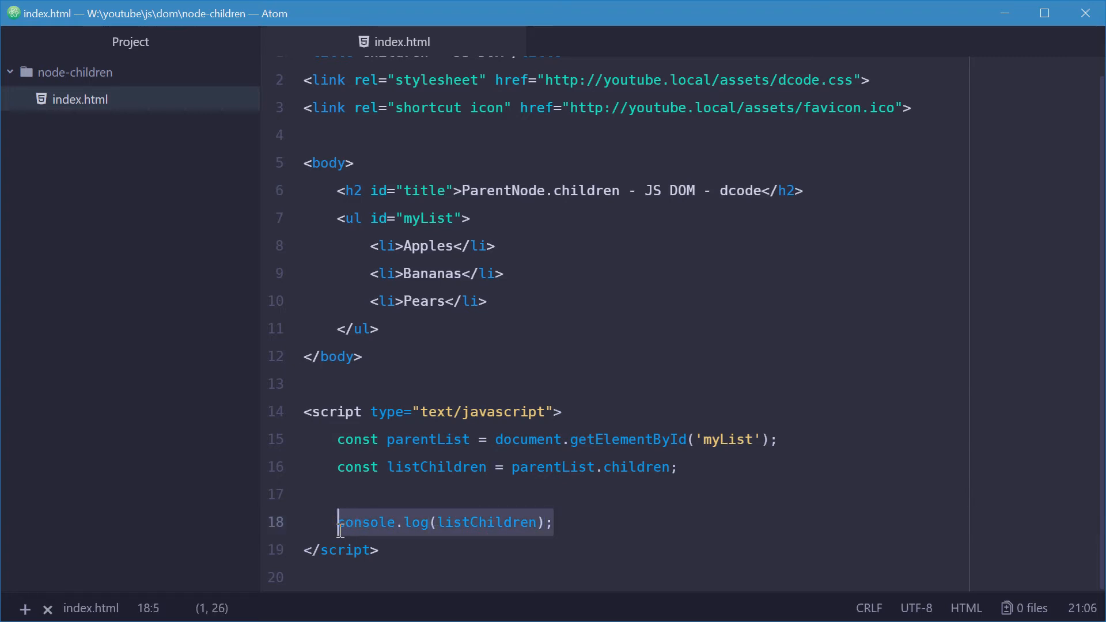
{"action": "key", "text": "BackSpace"}
{"action": "type", "text": "const bananas ="}
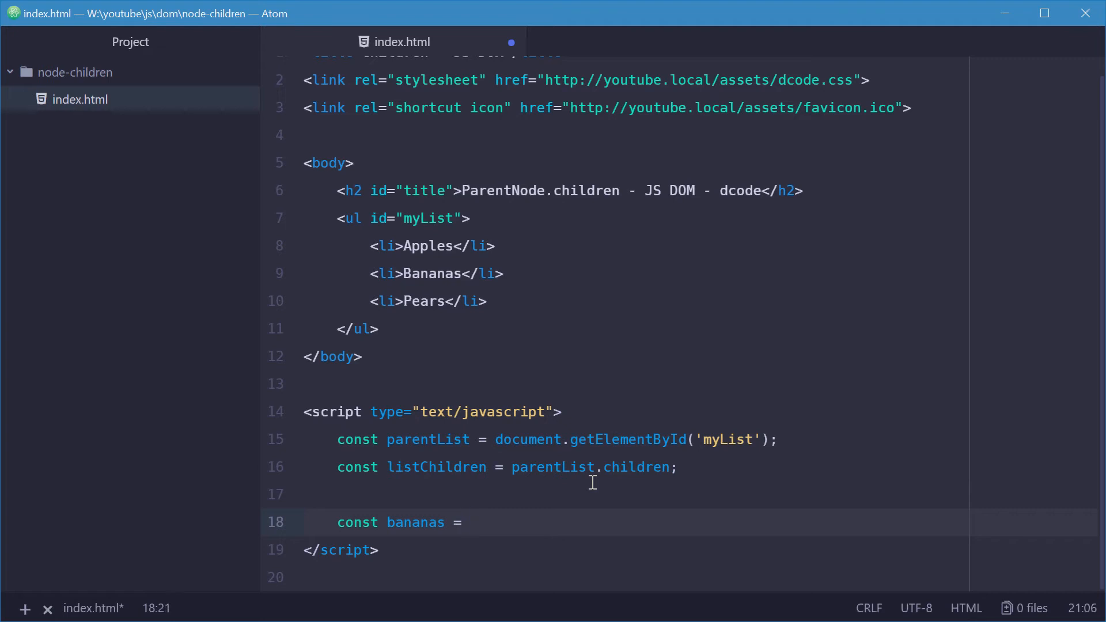
{"action": "type", "text": " listC"}
{"action": "key", "text": "Tab"}
{"action": "type", "text": ".item(1"}
{"action": "key", "text": "Right"}
{"action": "type", "text": ";"}
{"action": "key", "text": "ctrl+s"}
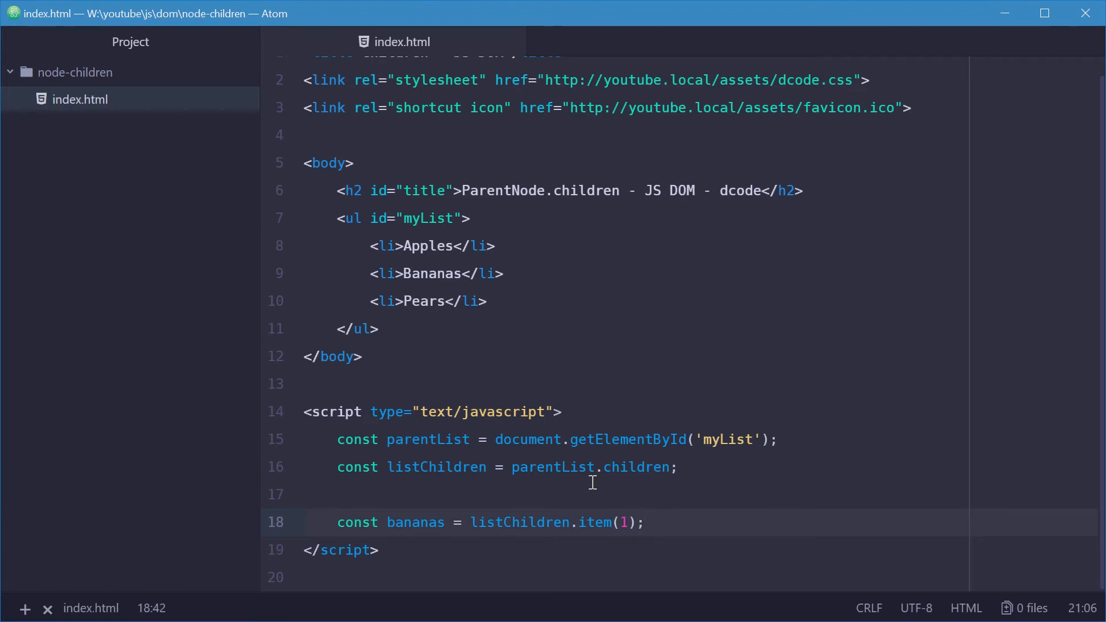
- Highlight the index 1, the bananas variable and the Bananas list item to relate them
{"action": "double_click", "coordinate": [624, 522]}
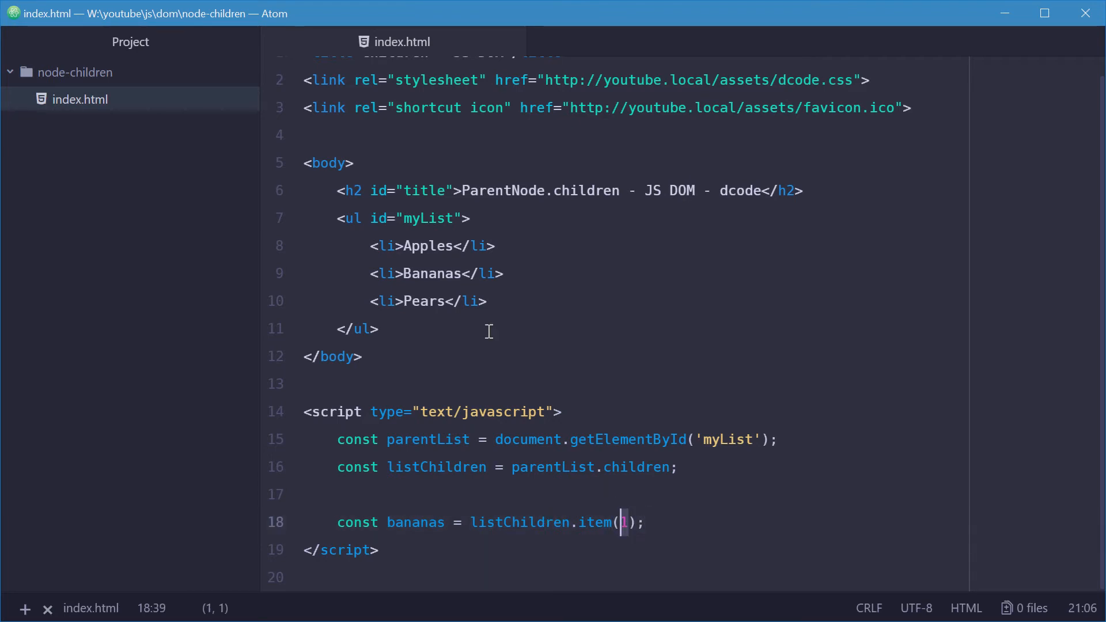
{"action": "left_click_drag", "start_coordinate": [495, 246], "coordinate": [370, 246]}
{"action": "left_click_drag", "start_coordinate": [504, 273], "coordinate": [370, 273]}
{"action": "left_click_drag", "start_coordinate": [488, 301], "coordinate": [378, 300]}
{"action": "left_click", "coordinate": [434, 273]}
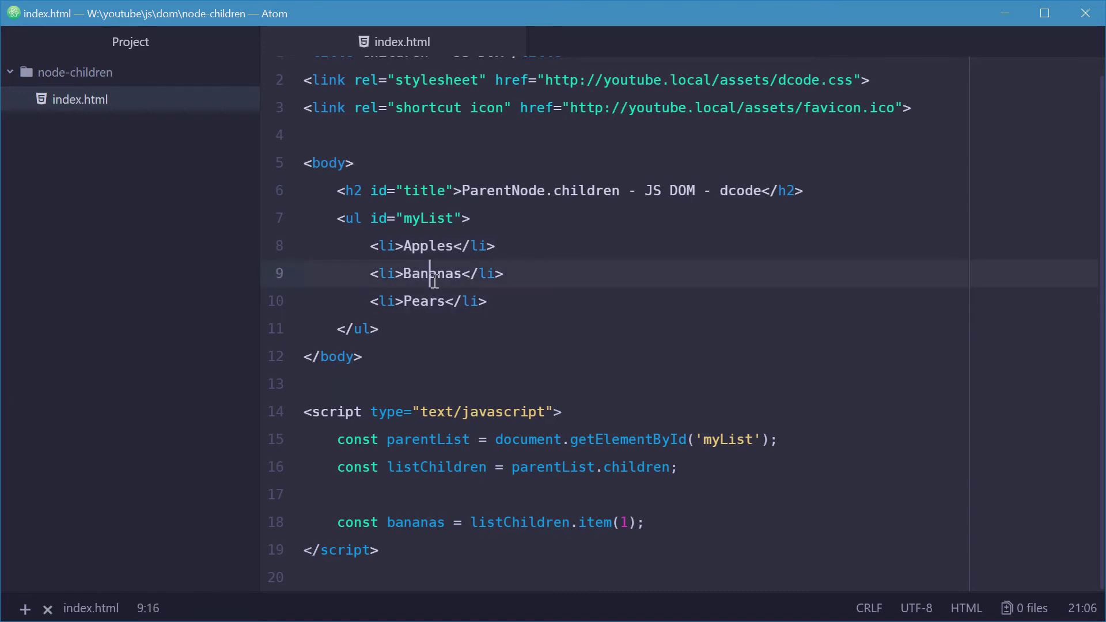
{"action": "double_click", "coordinate": [442, 522]}
{"action": "left_click_drag", "start_coordinate": [504, 273], "coordinate": [370, 273]}
{"action": "left_click", "coordinate": [658, 522]}
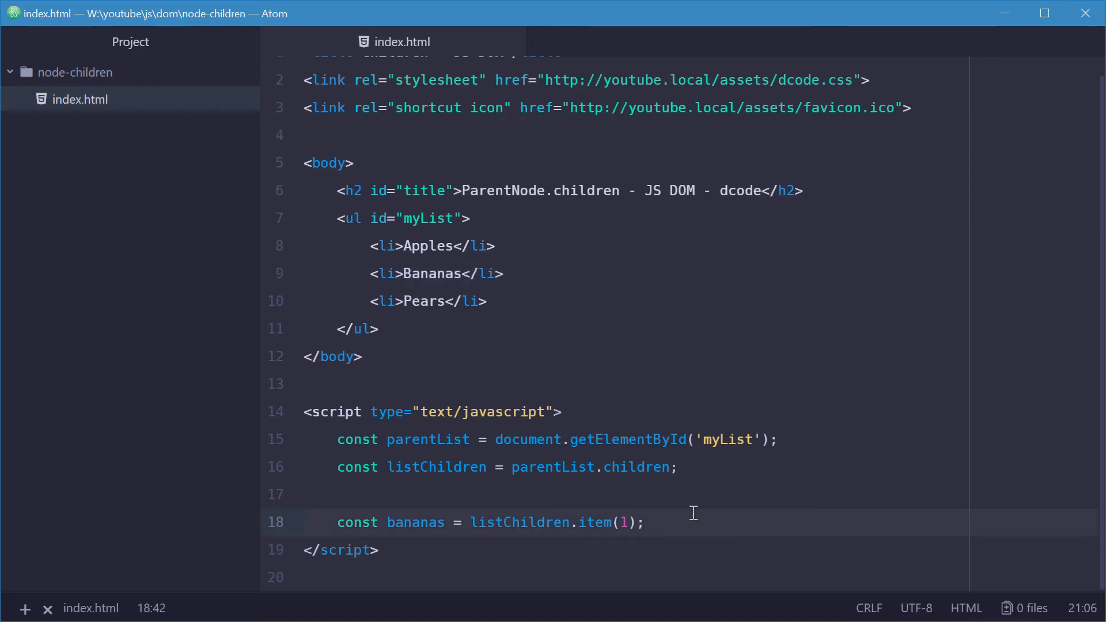
- Add console.log(bananas); on line 19, save, and reload the page in Chrome
{"action": "key", "text": "Return"}
{"action": "type", "text": "log"}
{"action": "key", "text": "Tab"}
{"action": "type", "text": "bananas"}
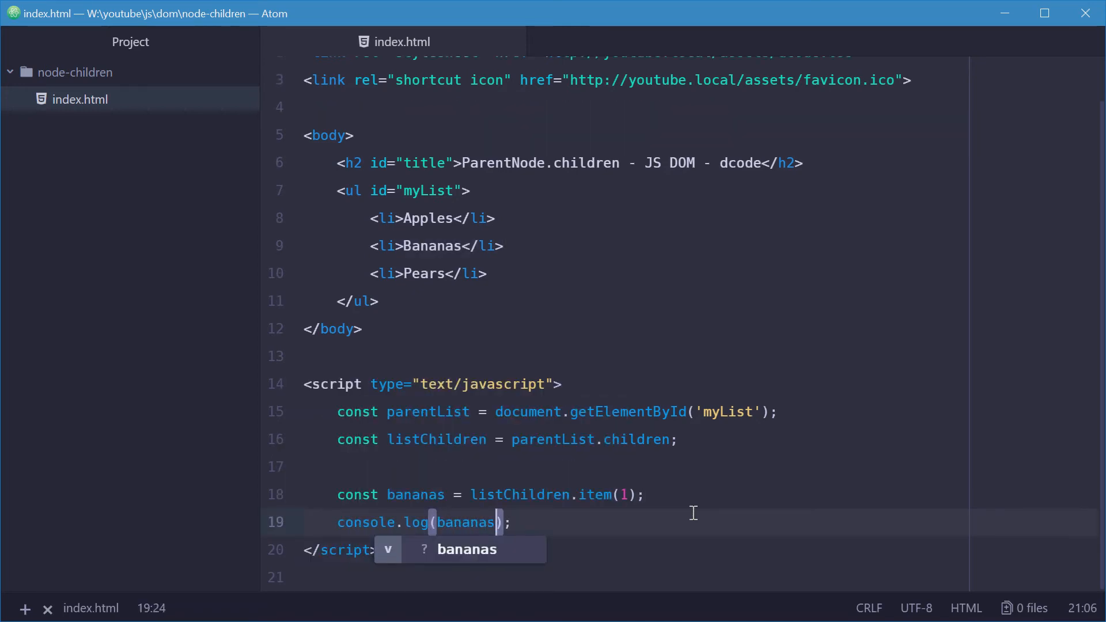
{"action": "key", "text": "Escape"}
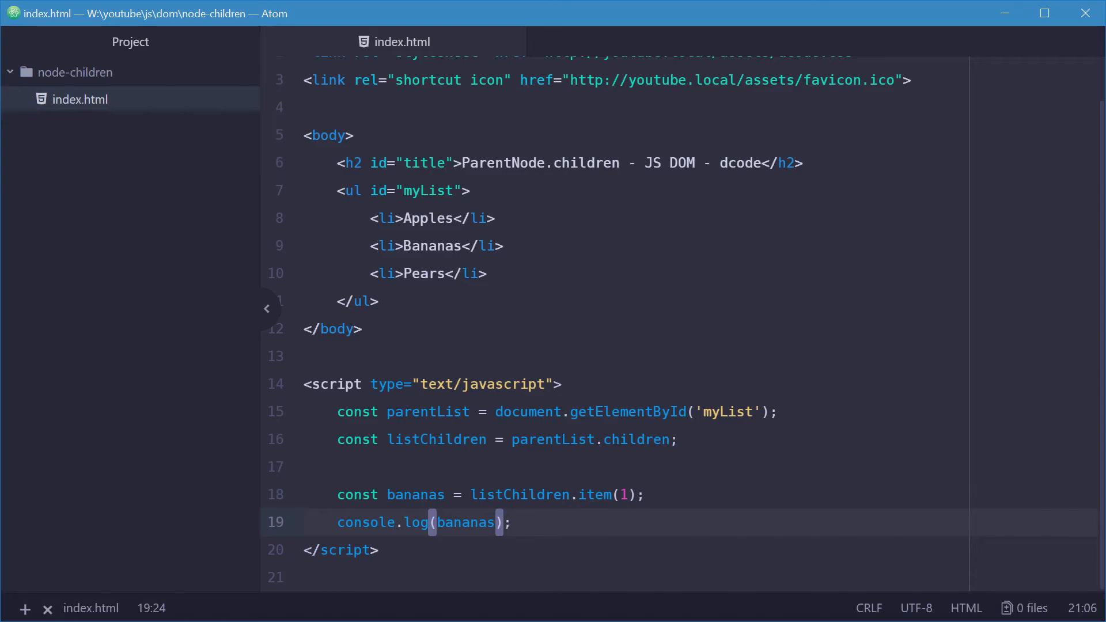
{"action": "key", "text": "ctrl+s"}
{"action": "key", "text": "alt+Tab"}
{"action": "left_click", "coordinate": [64, 56]}
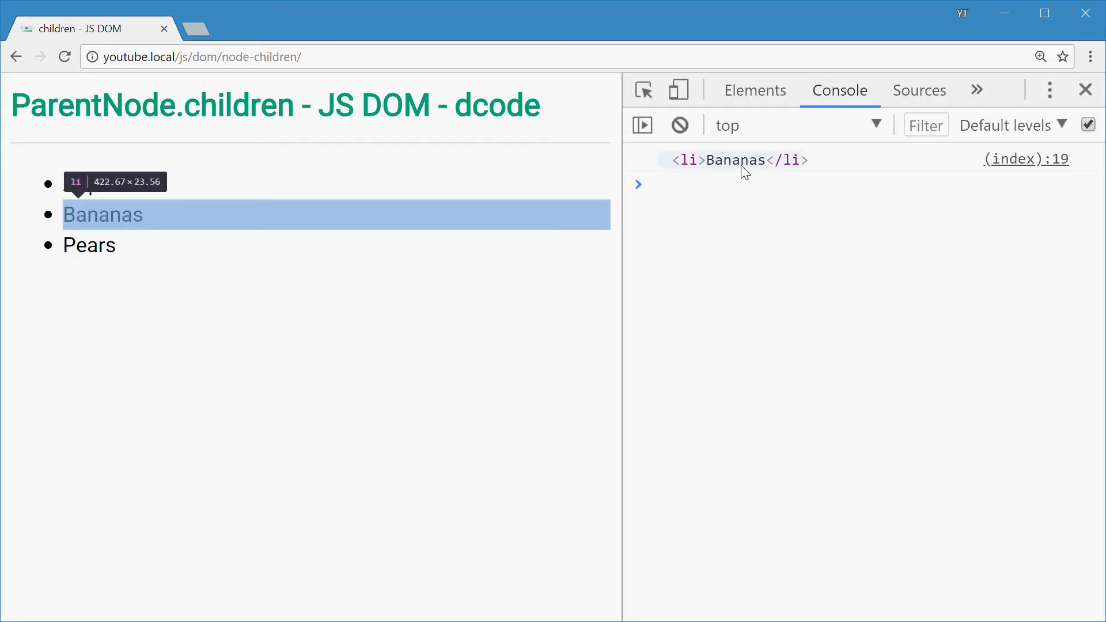
- Change listChildren.item(1) to listChildren[1] on line 18, save, and reload the page in Chrome
{"action": "key", "text": "alt+Tab"}
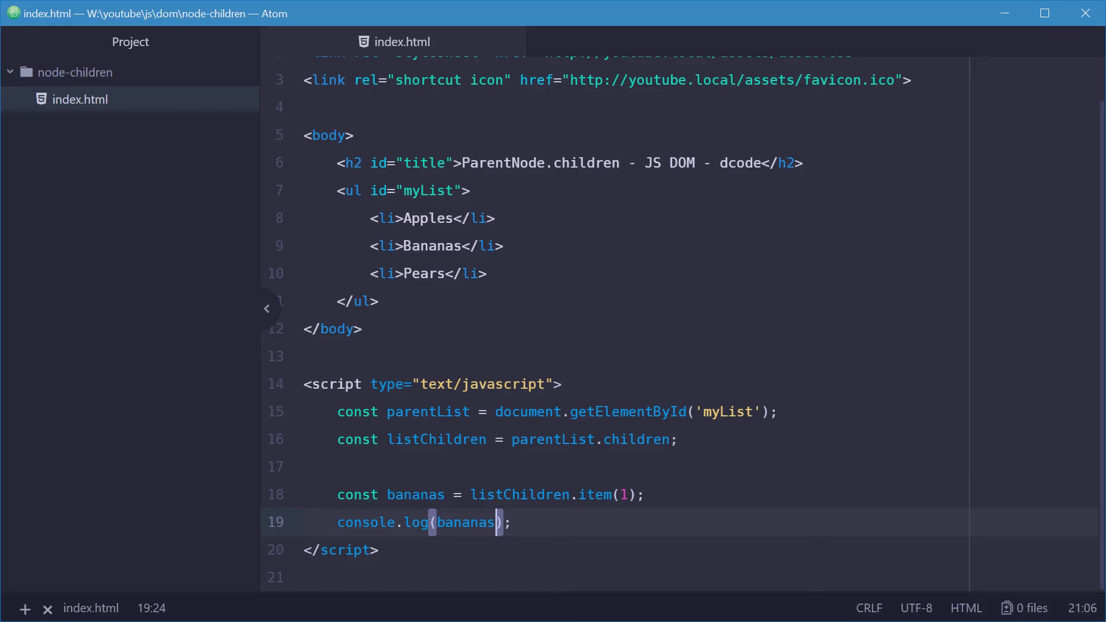
{"action": "left_click", "coordinate": [553, 524]}
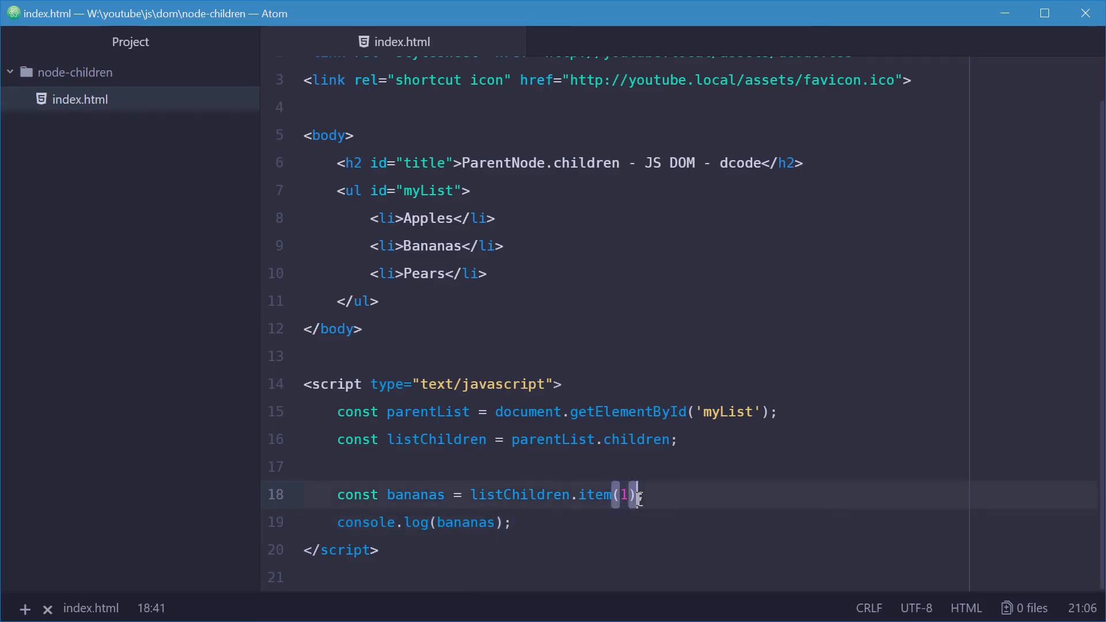
{"action": "left_click_drag", "start_coordinate": [634, 495], "coordinate": [572, 495]}
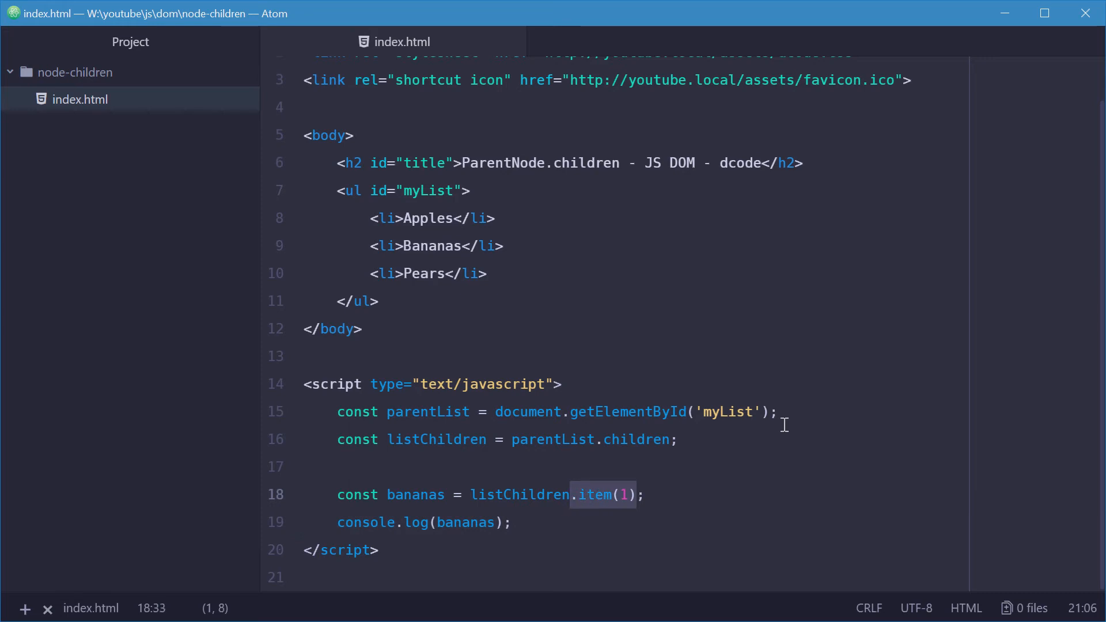
{"action": "type", "text": "["}
{"action": "key", "text": "BackSpace"}
{"action": "type", "text": "1"}
{"action": "key", "text": "End"}
{"action": "key", "text": "ctrl+s"}
{"action": "key", "text": "alt+Tab"}
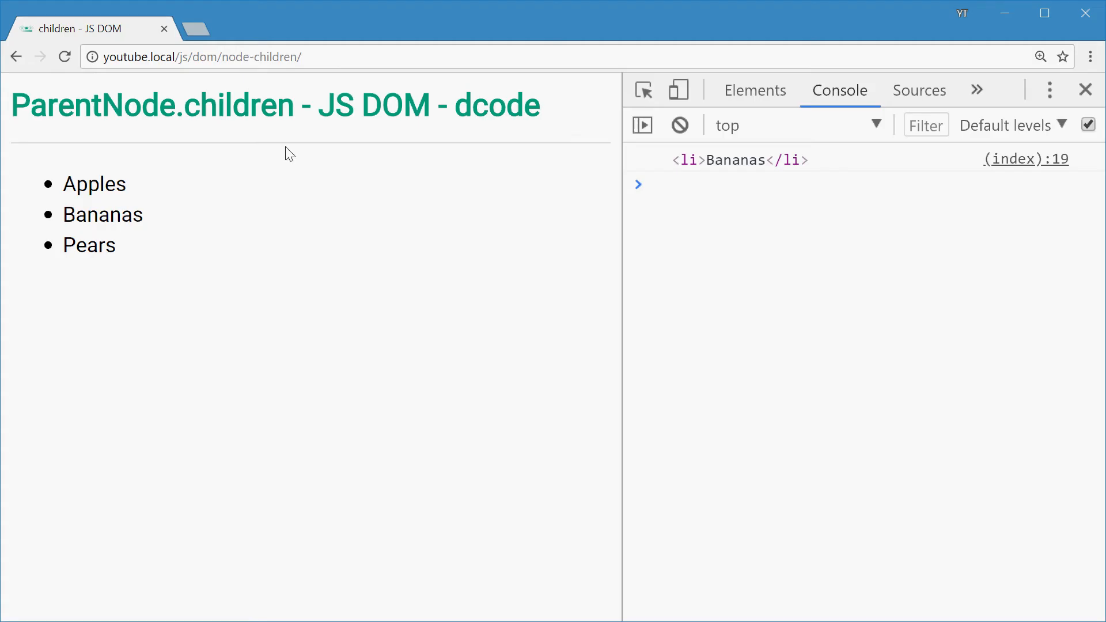
{"action": "left_click", "coordinate": [65, 56]}
- Delete the two bananas lines and write the header for (let i = 0; i < listChildren.length; i++)
{"action": "key", "text": "alt+Tab"}
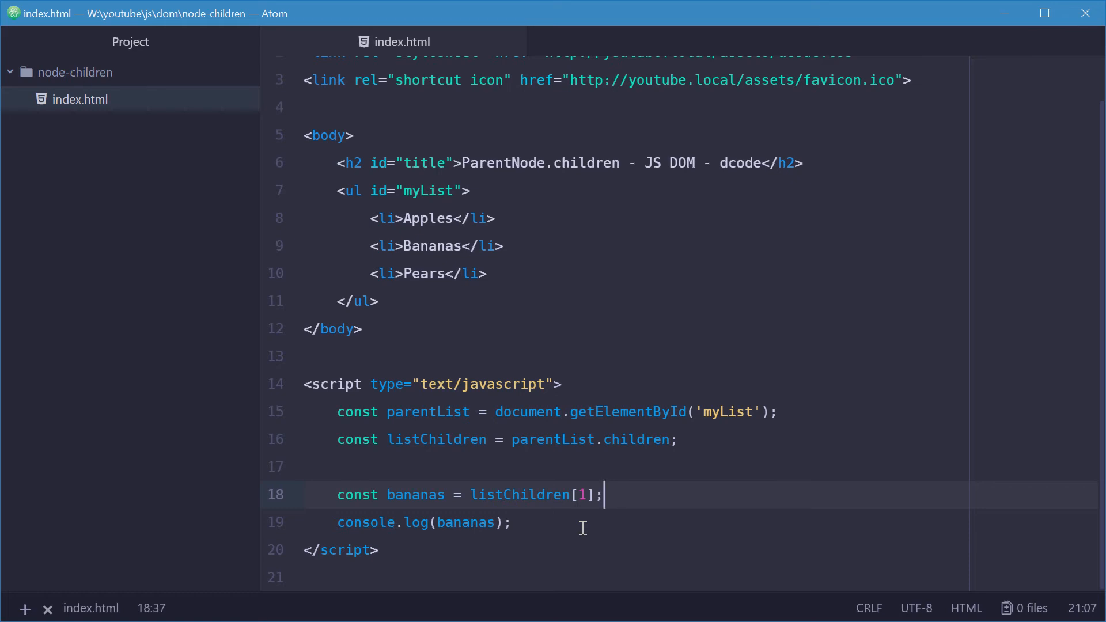
{"action": "left_click_drag", "start_coordinate": [514, 522], "coordinate": [336, 499]}
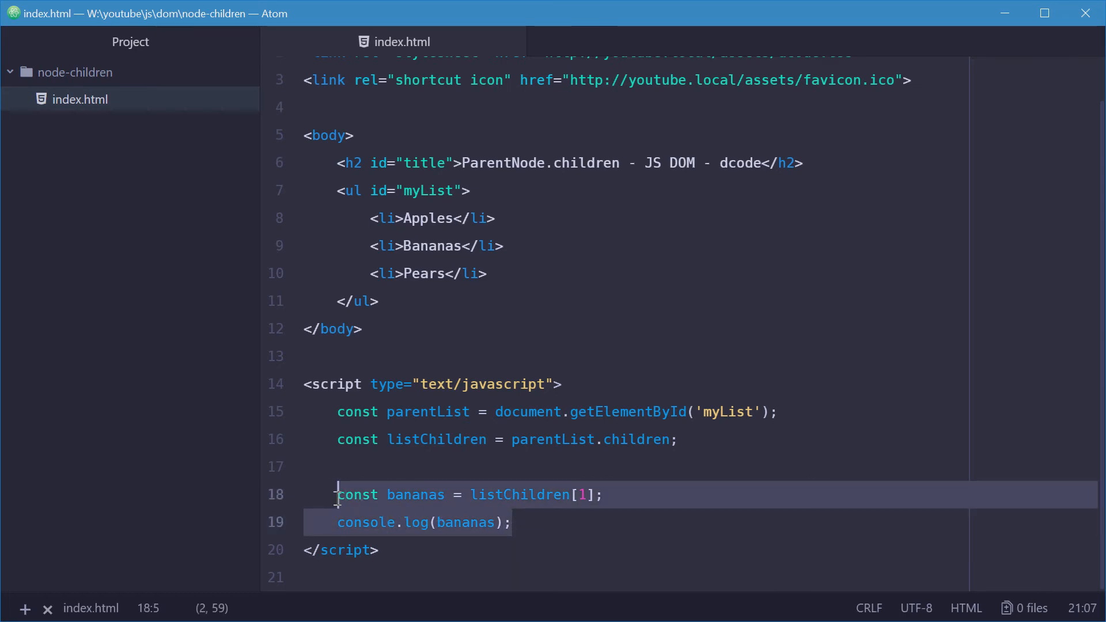
{"action": "key", "text": "BackSpace"}
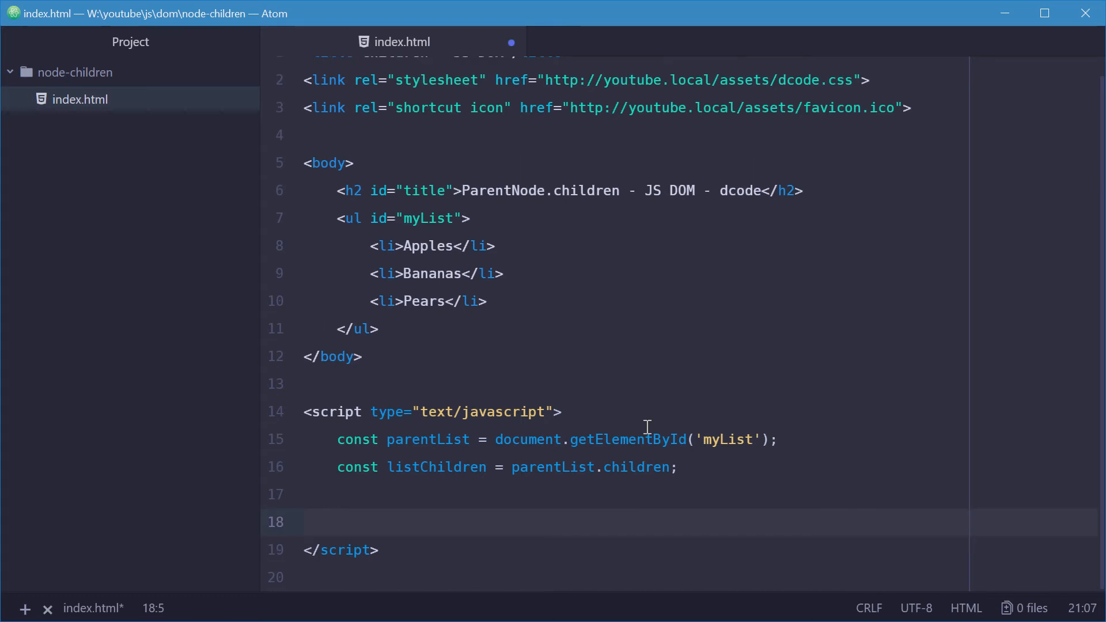
{"action": "type", "text": "for (let i = 0;"}
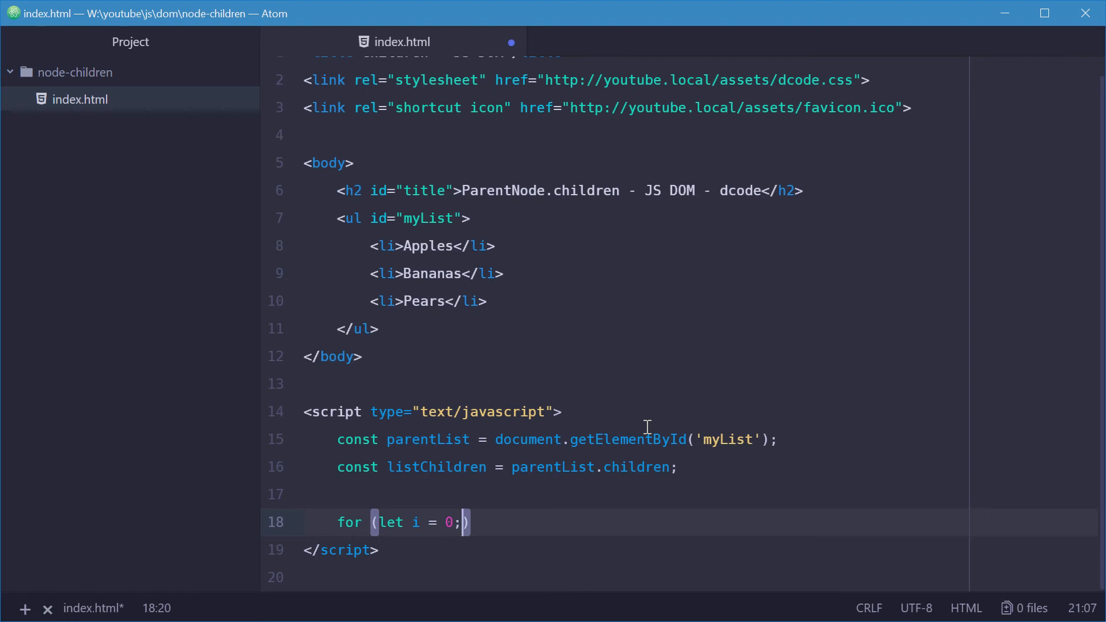
{"action": "type", "text": "i < lis"}
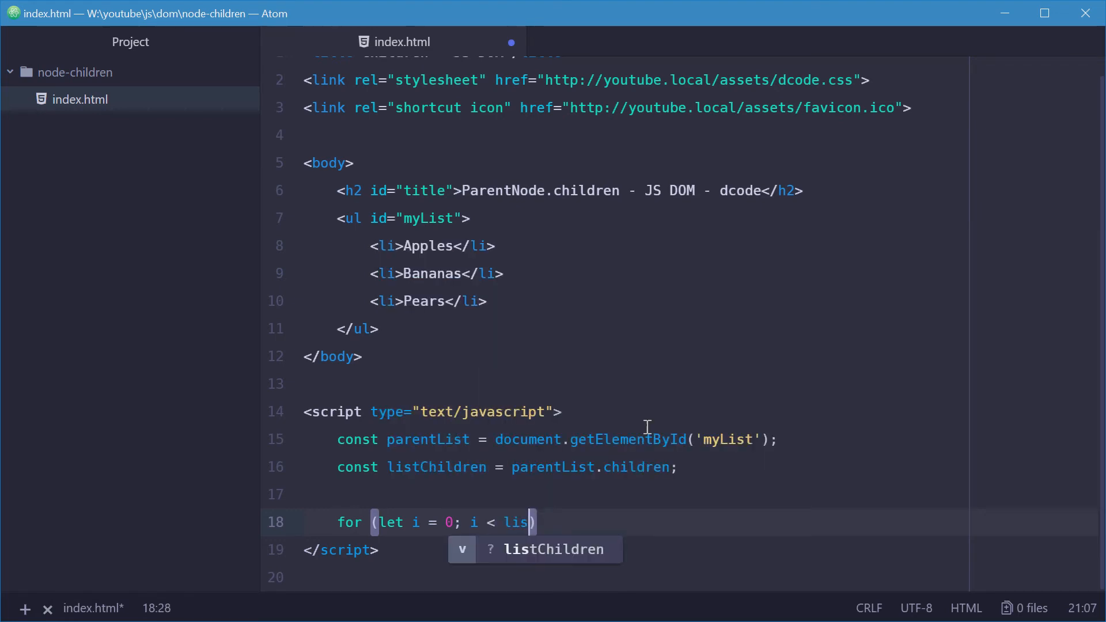
{"action": "type", "text": "tChildren.lengt"}
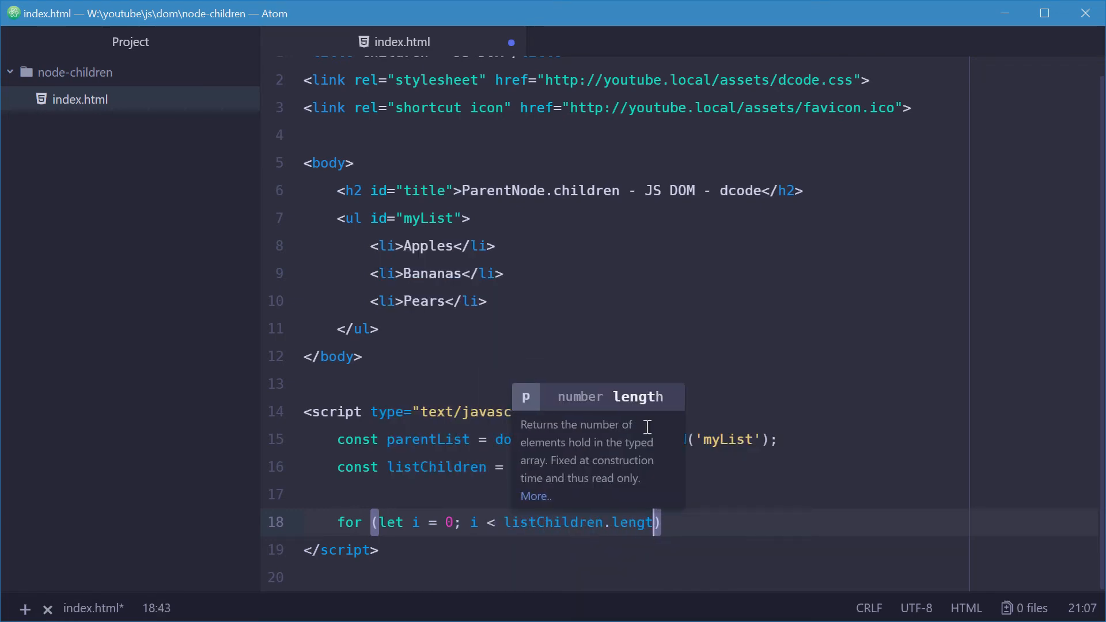
{"action": "type", "text": "h"}
{"action": "key", "text": "Escape"}
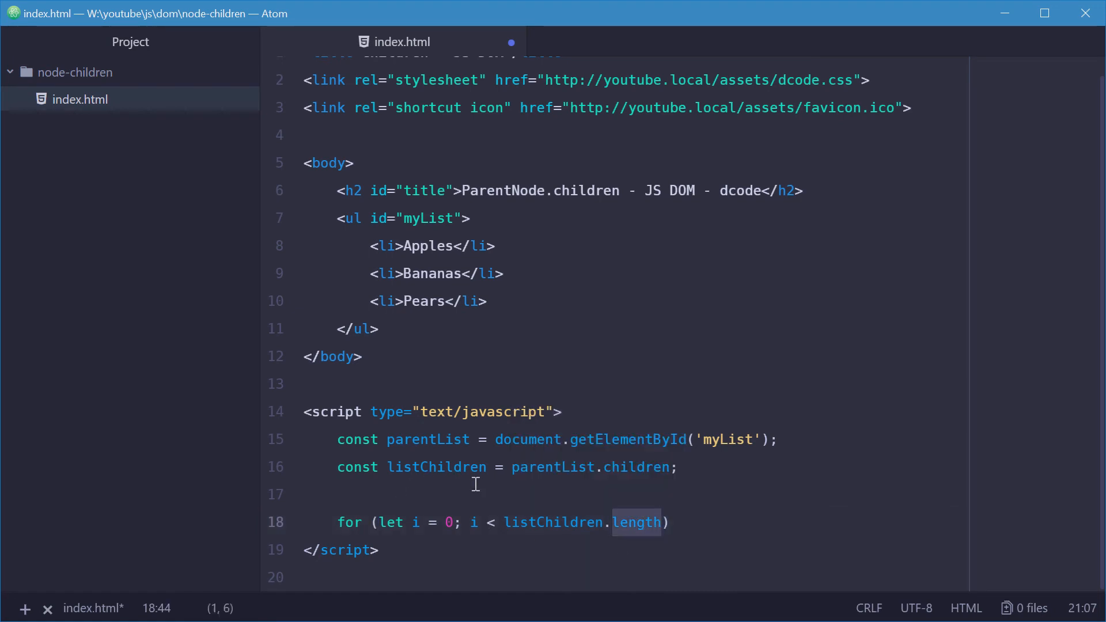
{"action": "key", "text": "Left"}
{"action": "key", "text": "Right"}
{"action": "type", "text": "; i++"}
{"action": "key", "text": "Right"}
{"action": "type", "text": "{"}
- Log listChildren[i] inside the loop body, save, and switch to Chrome
{"action": "key", "text": "Return"}
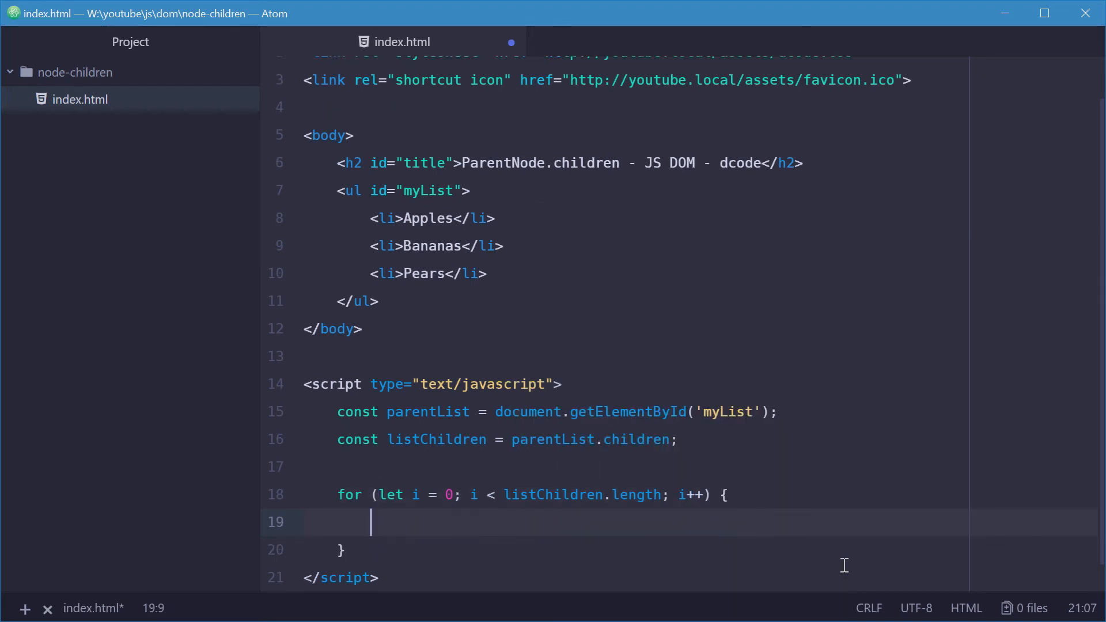
{"action": "type", "text": "console.l"}
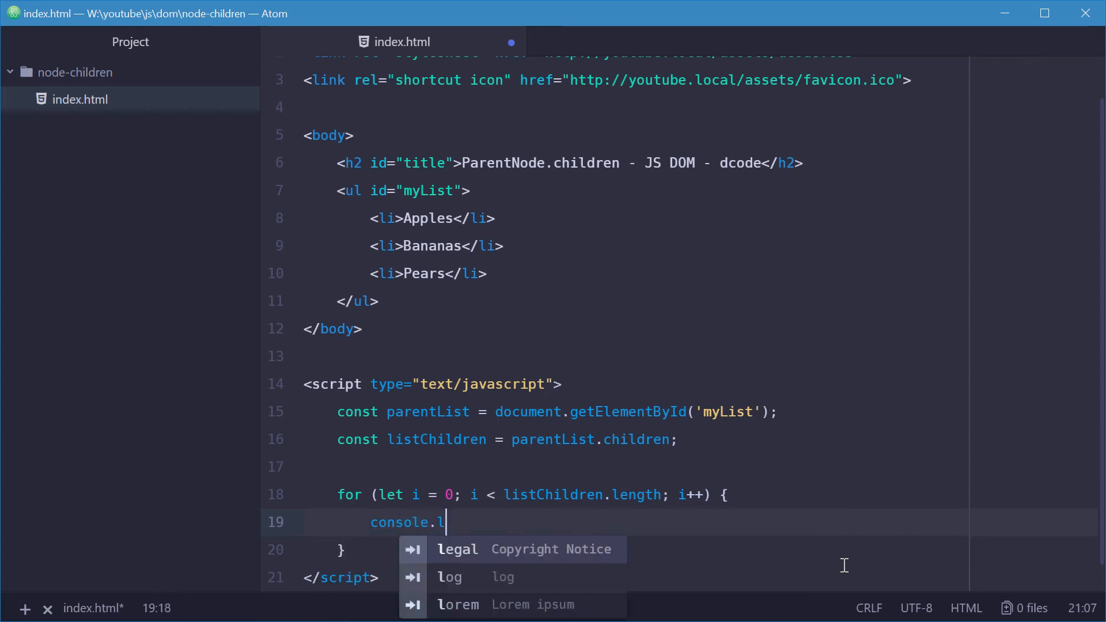
{"action": "type", "text": "og(list"}
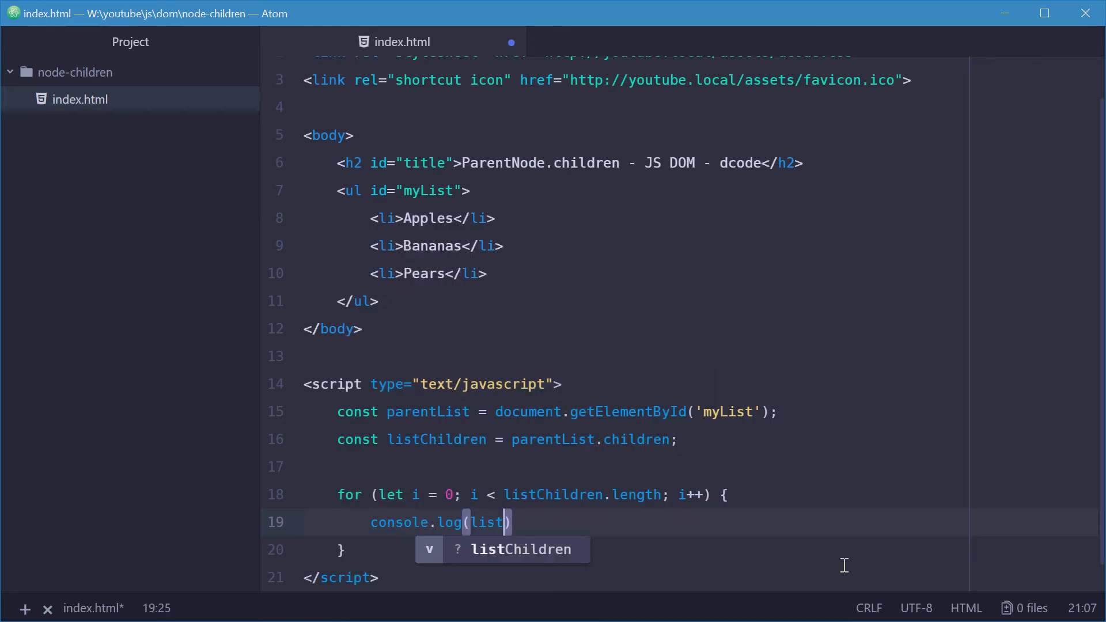
{"action": "key", "text": "Tab"}
{"action": "type", "text": "[i]"}
{"action": "key", "text": "Right"}
{"action": "type", "text": ";"}
{"action": "key", "text": "ctrl+s"}
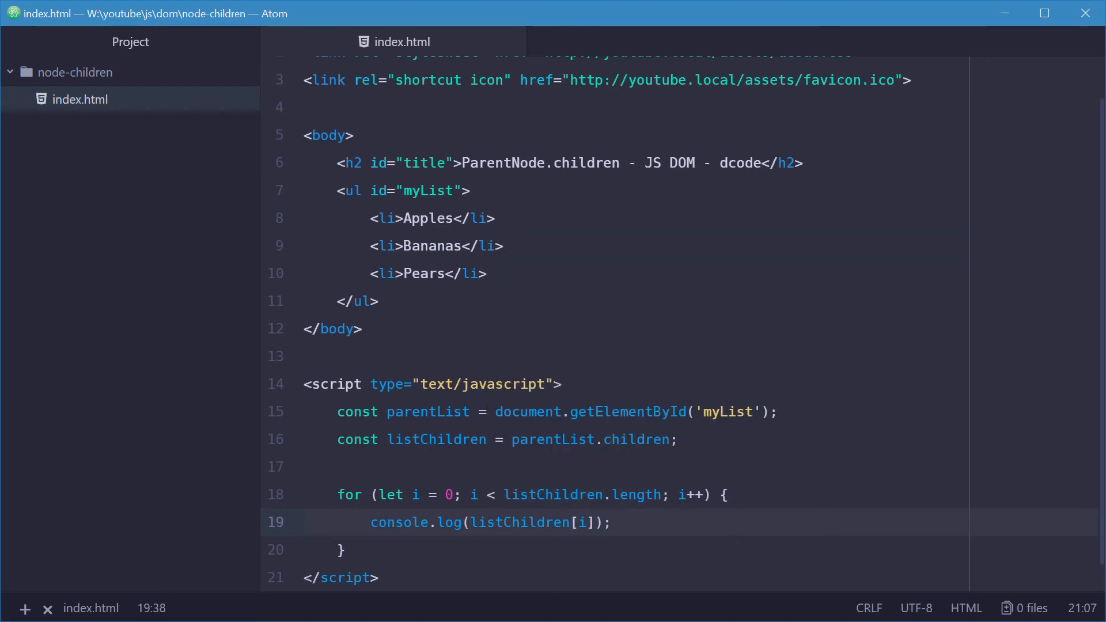
{"action": "key", "text": "alt+Tab"}
- Reload the page to see Apples, Bananas and Pears logged by the loop, then return to Atom
{"action": "left_click", "coordinate": [65, 57]}
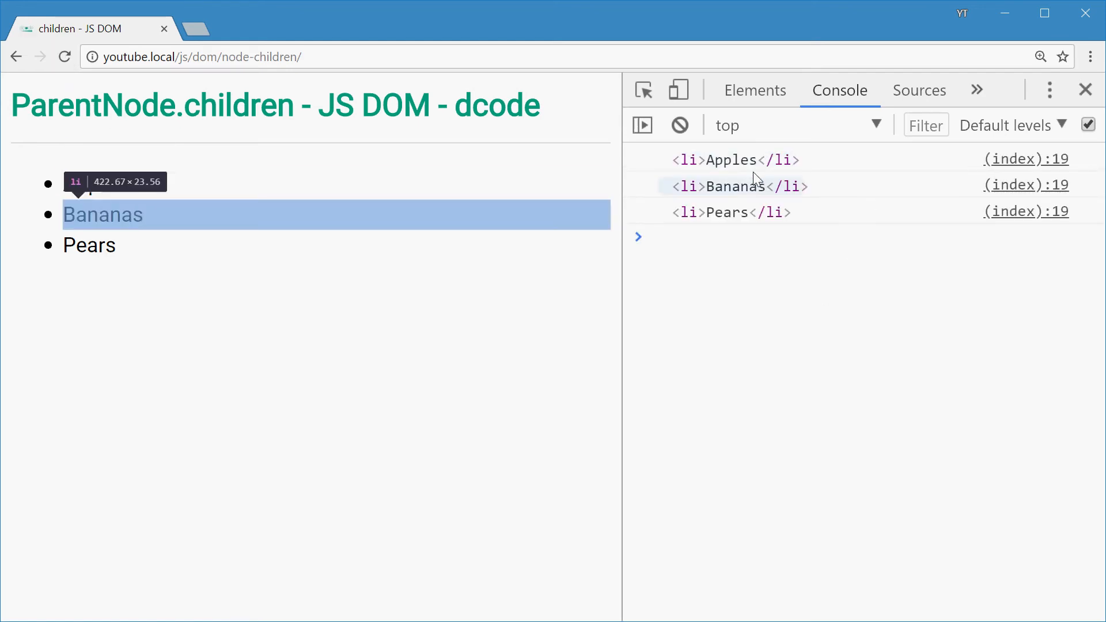
{"action": "left_click", "coordinate": [786, 344]}
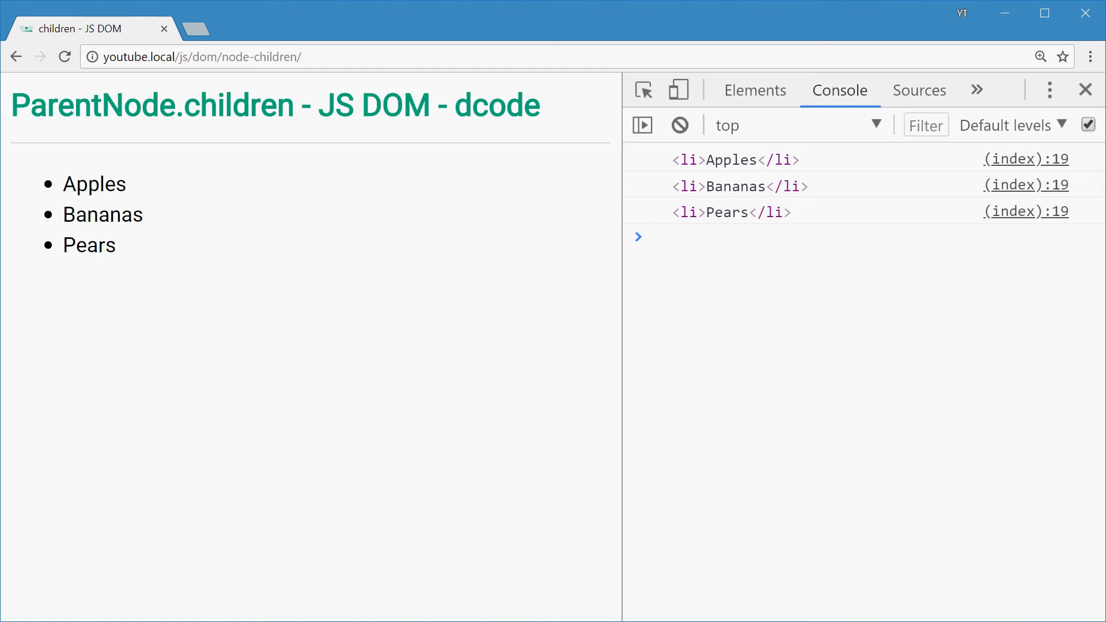
{"action": "key", "text": "alt+Tab"}
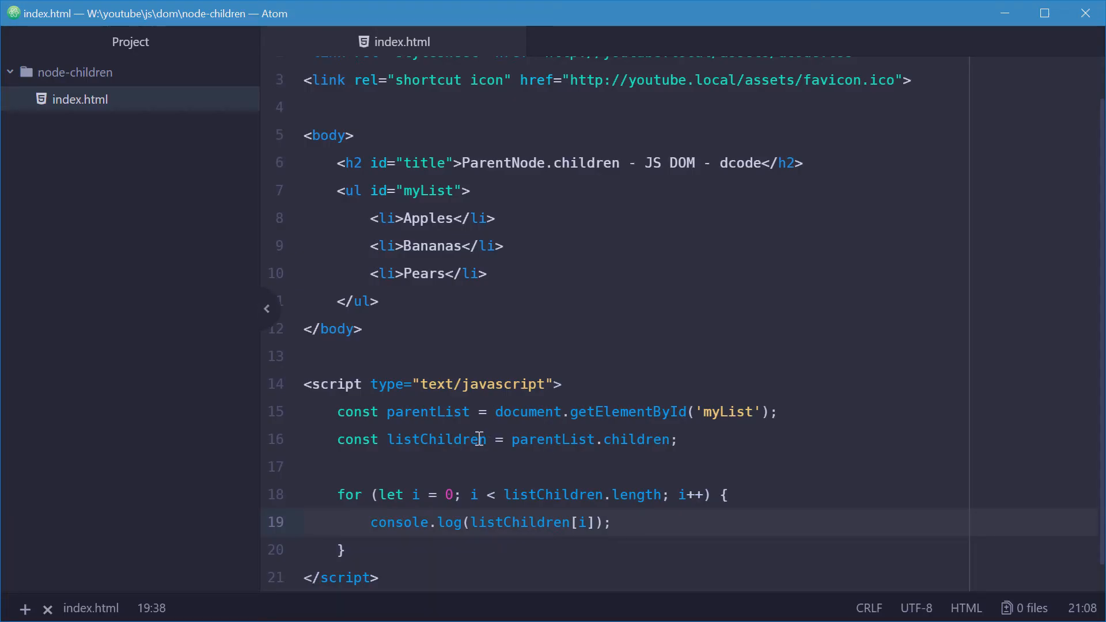
- Below the loop, write const orangesItem = document.createElement('li');
{"action": "double_click", "coordinate": [453, 439]}
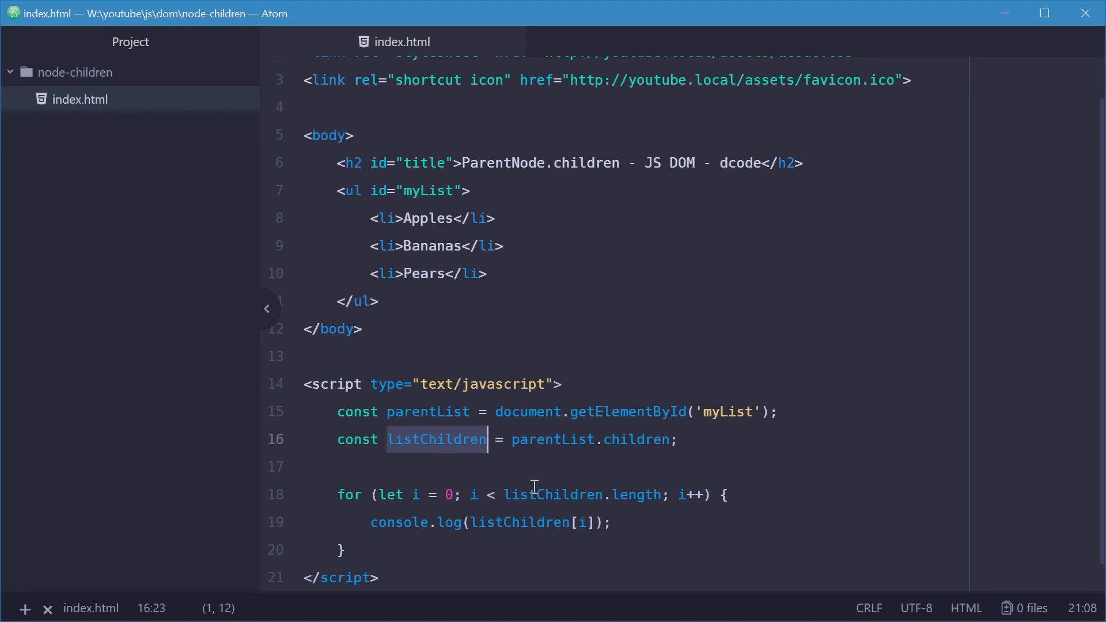
{"action": "left_click_drag", "start_coordinate": [407, 566], "coordinate": [631, 536]}
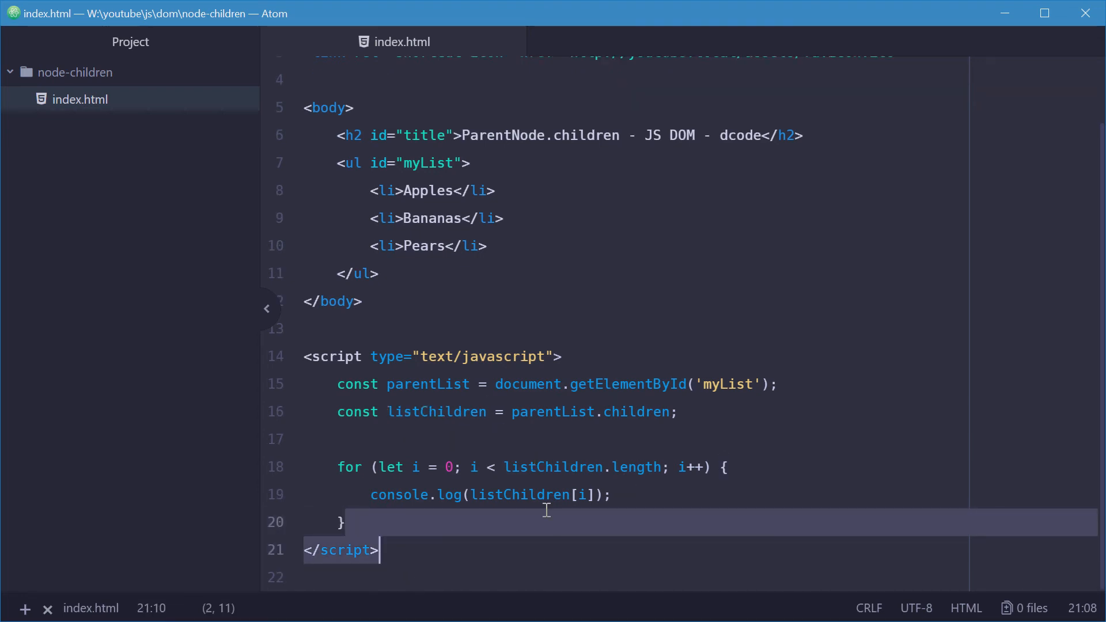
{"action": "left_click", "coordinate": [416, 530]}
{"action": "key", "text": "Return"}
{"action": "key", "text": "Return"}
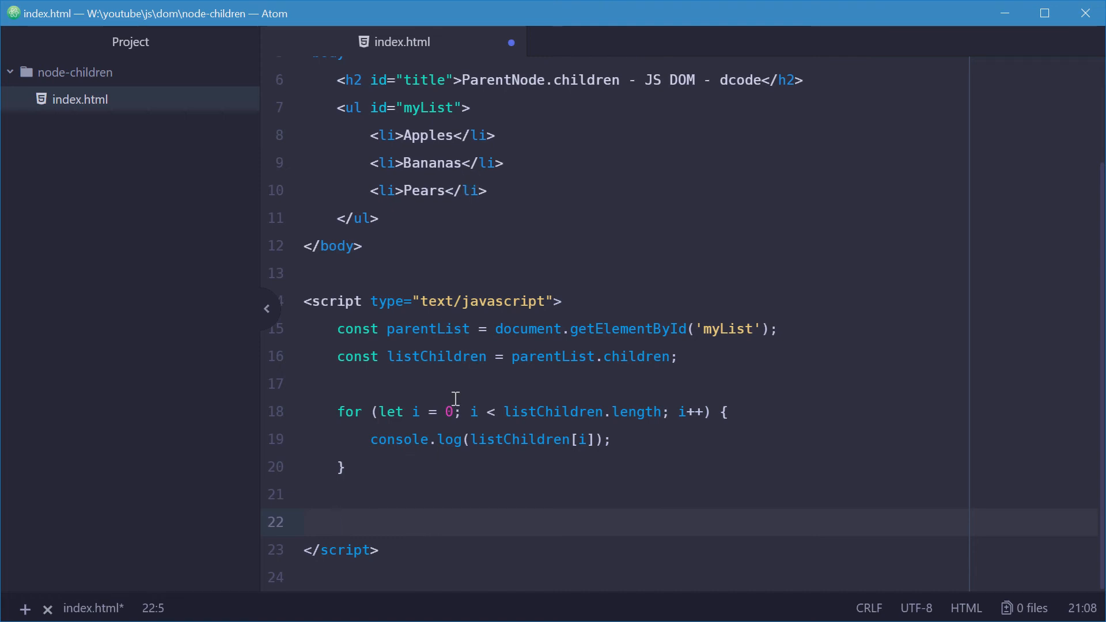
{"action": "double_click", "coordinate": [449, 356]}
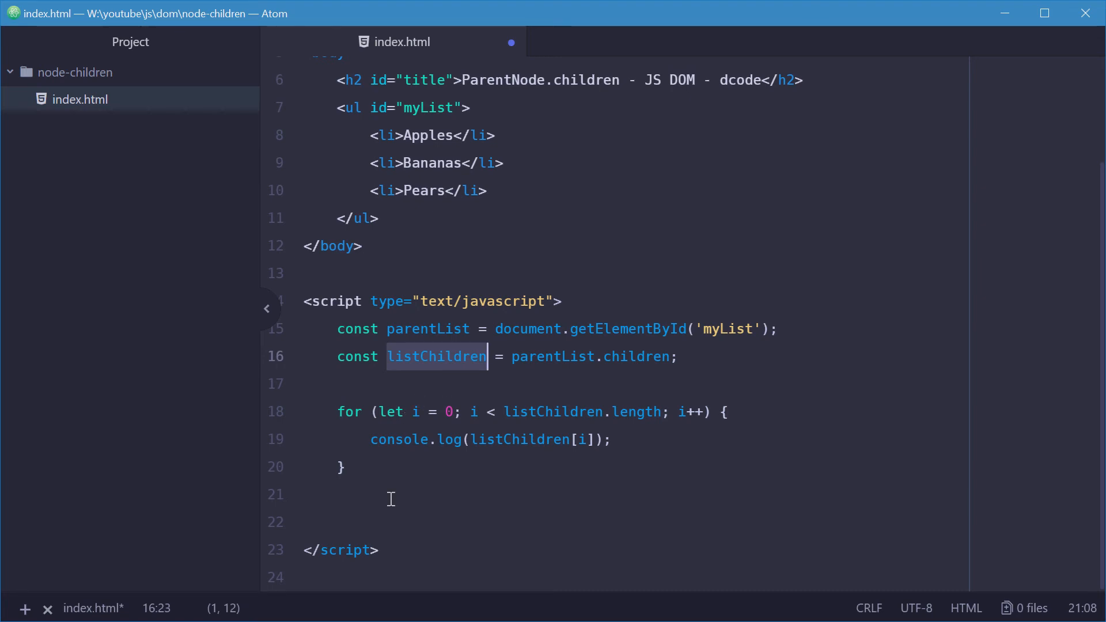
{"action": "left_click", "coordinate": [391, 522]}
{"action": "type", "text": "const "}
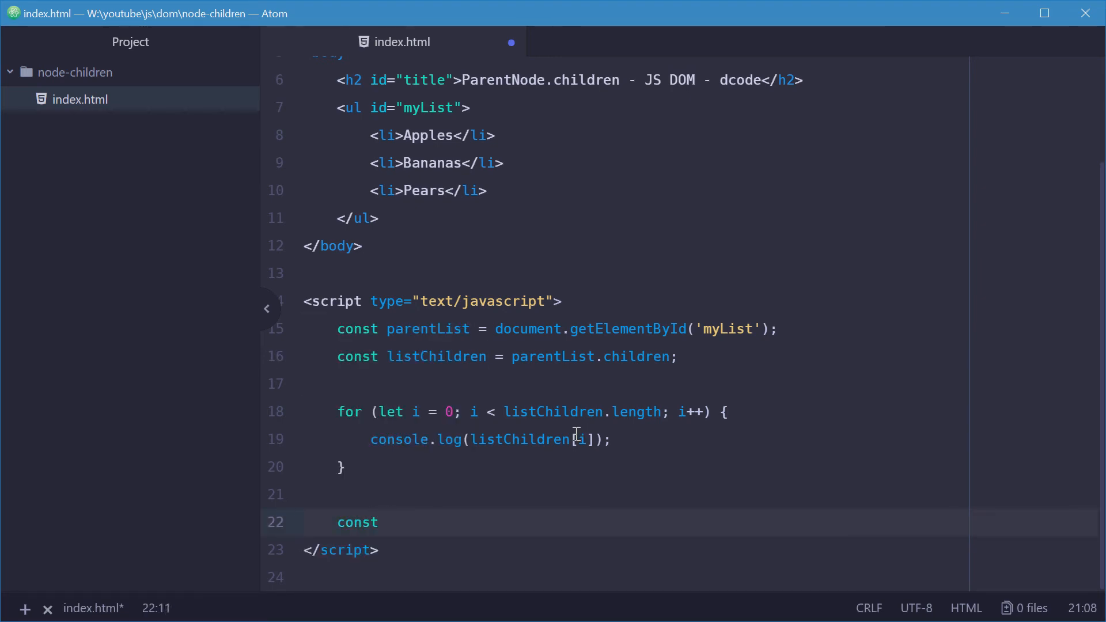
{"action": "type", "text": "orangesItem = document.createElement('li');"}
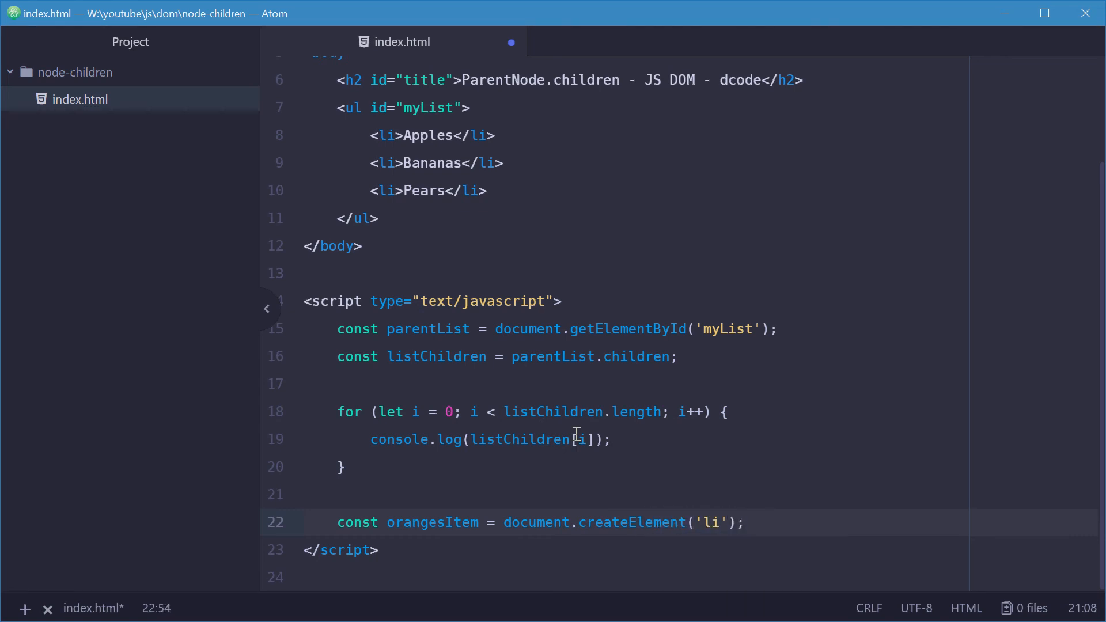
{"action": "key", "text": "Return"}
{"action": "type", "text": "or"}
- Set orangesItem.textContent = 'Oranges'; and save
{"action": "key", "text": "Tab"}
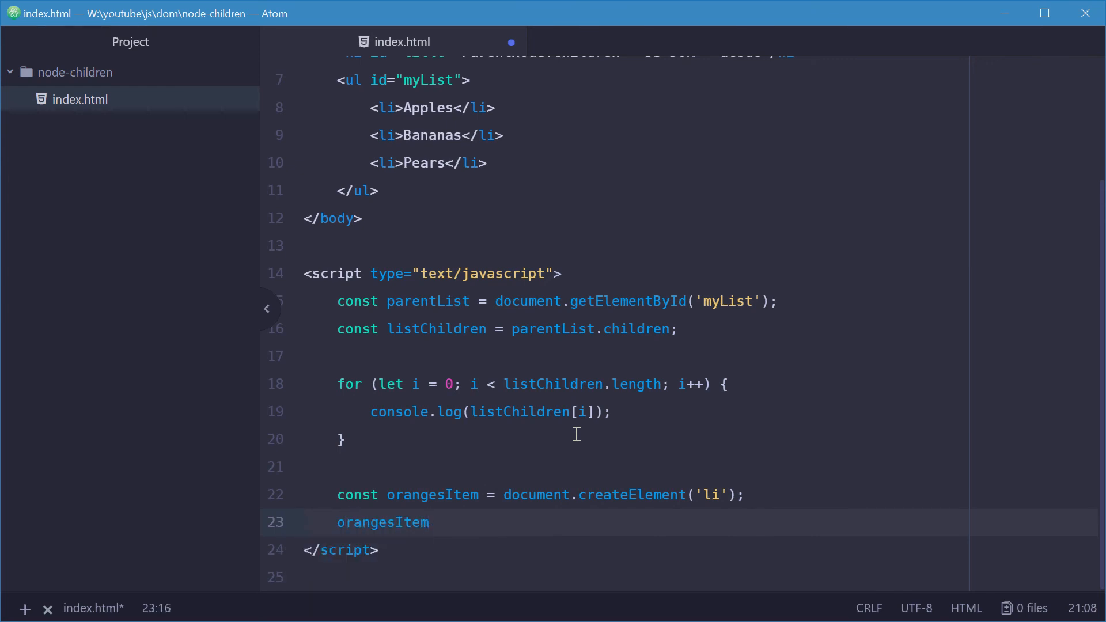
{"action": "type", "text": ".textContent = 'Orangee"}
{"action": "key", "text": "BackSpace"}
{"action": "type", "text": "s"}
{"action": "key", "text": "Right"}
{"action": "type", "text": ";"}
{"action": "key", "text": "ctrl+s"}
{"action": "key", "text": "Return"}
{"action": "key", "text": "Return"}
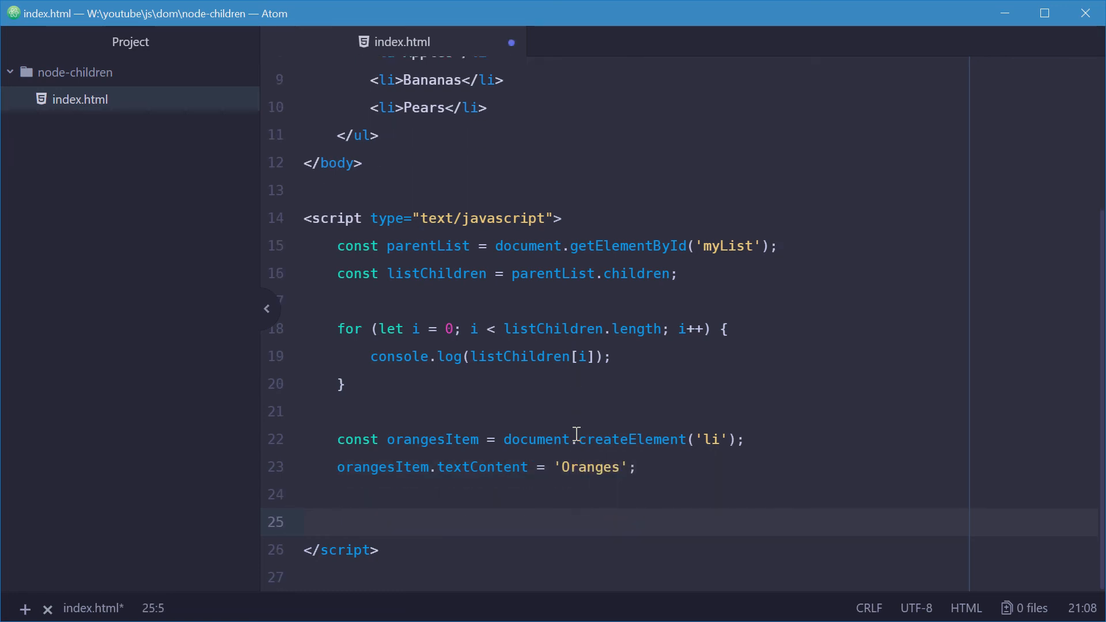
- Add parentList.appendChild(orangesItem); and save the file
{"action": "left_click", "coordinate": [426, 246]}
{"action": "double_click", "coordinate": [427, 246]}
{"action": "key", "text": "ctrl+c"}
{"action": "left_click", "coordinate": [424, 521]}
{"action": "type", "text": "parentList.appendChild()oran"}
{"action": "key", "text": "Tab"}
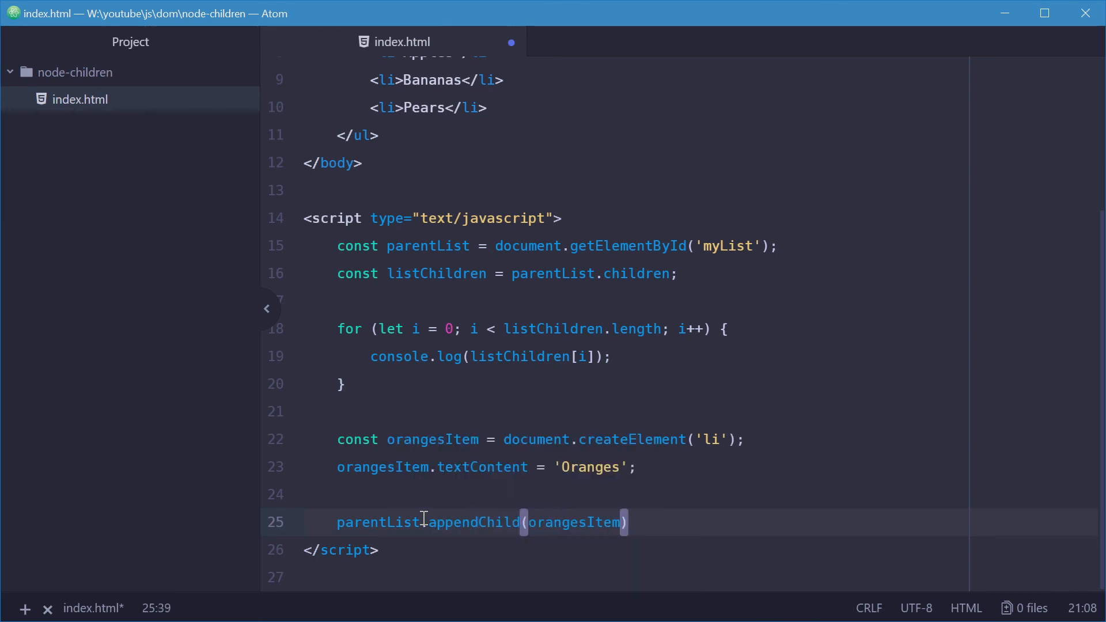
{"action": "key", "text": "Right"}
{"action": "type", "text": ";"}
{"action": "key", "text": "ctrl+s"}
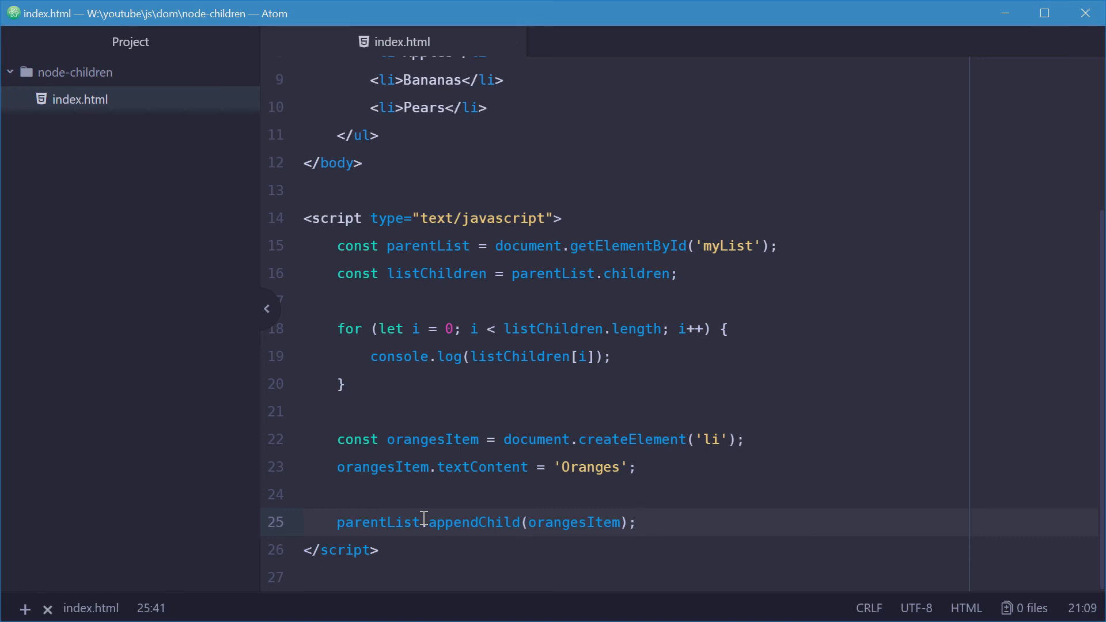
{"action": "left_click_drag", "start_coordinate": [488, 124], "coordinate": [531, 87]}
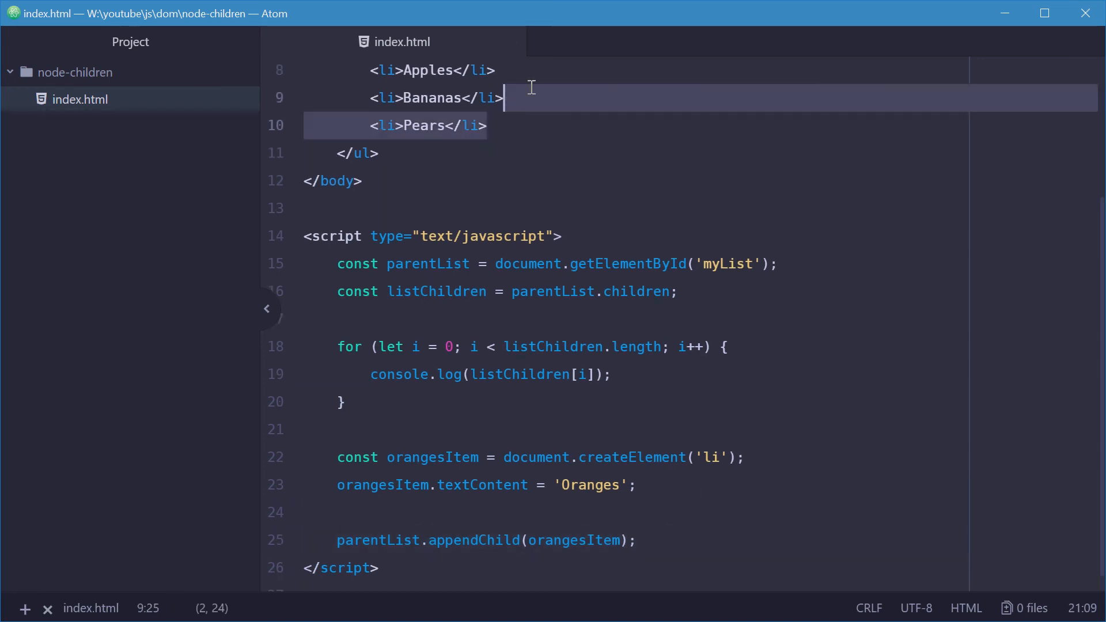
{"action": "key", "text": "ctrl+shift+d"}
{"action": "double_click", "coordinate": [424, 152]}
{"action": "type", "text": "Oranges"}
{"action": "scroll", "coordinate": [644, 136], "scroll_direction": "up", "scroll_amount": 2}
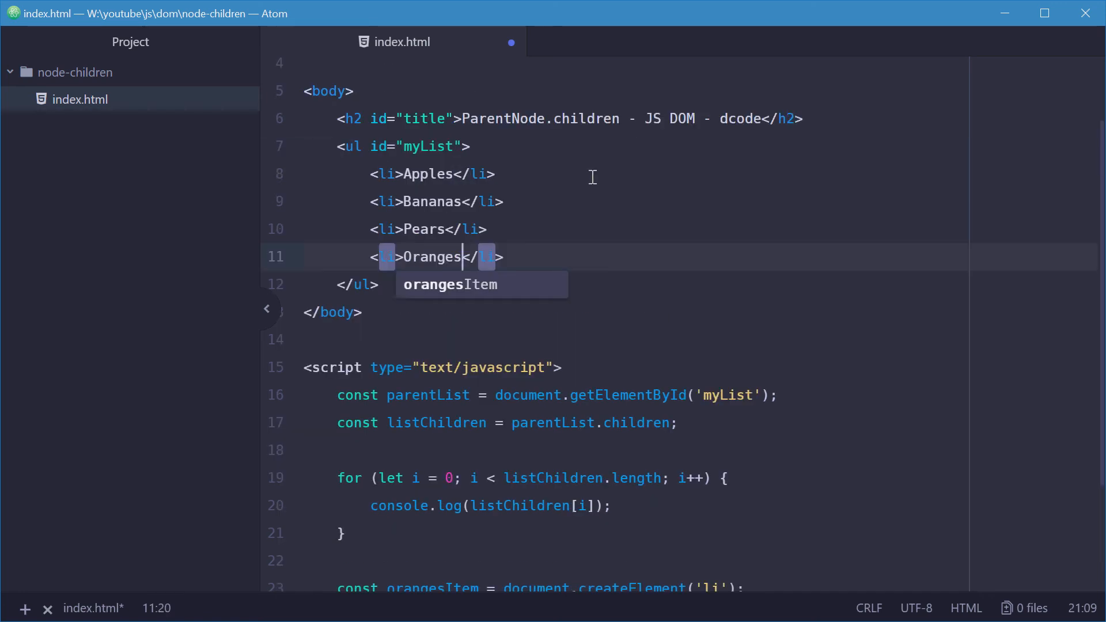
{"action": "left_click", "coordinate": [512, 175]}
{"action": "left_click", "coordinate": [502, 257]}
{"action": "left_click_drag", "start_coordinate": [502, 257], "coordinate": [567, 239]}
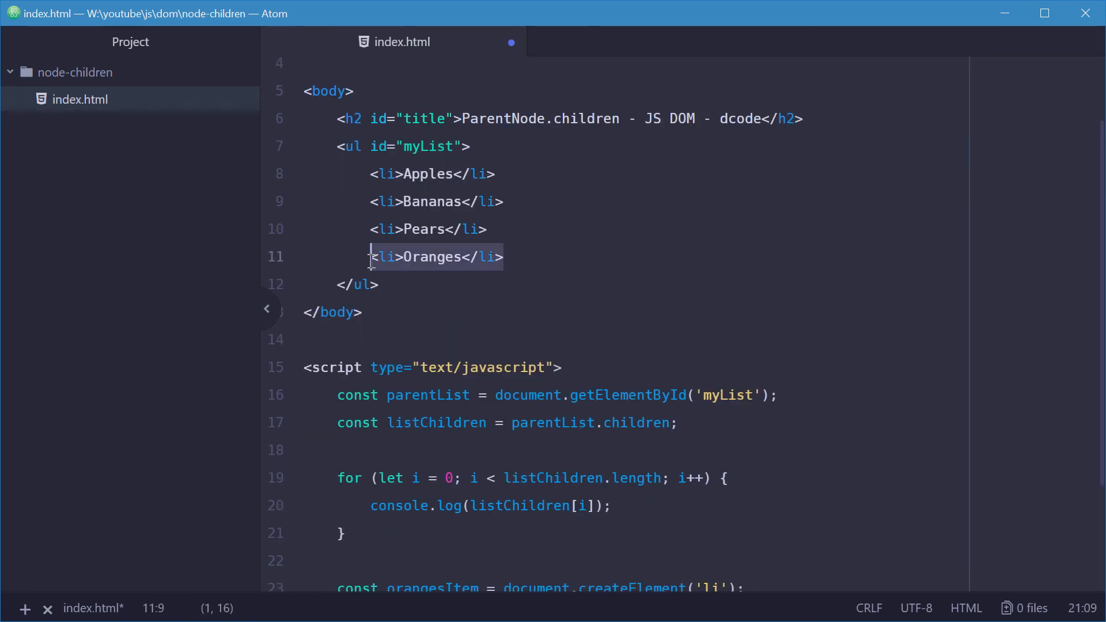
{"action": "key", "text": "BackSpace"}
{"action": "key", "text": "ctrl+s"}
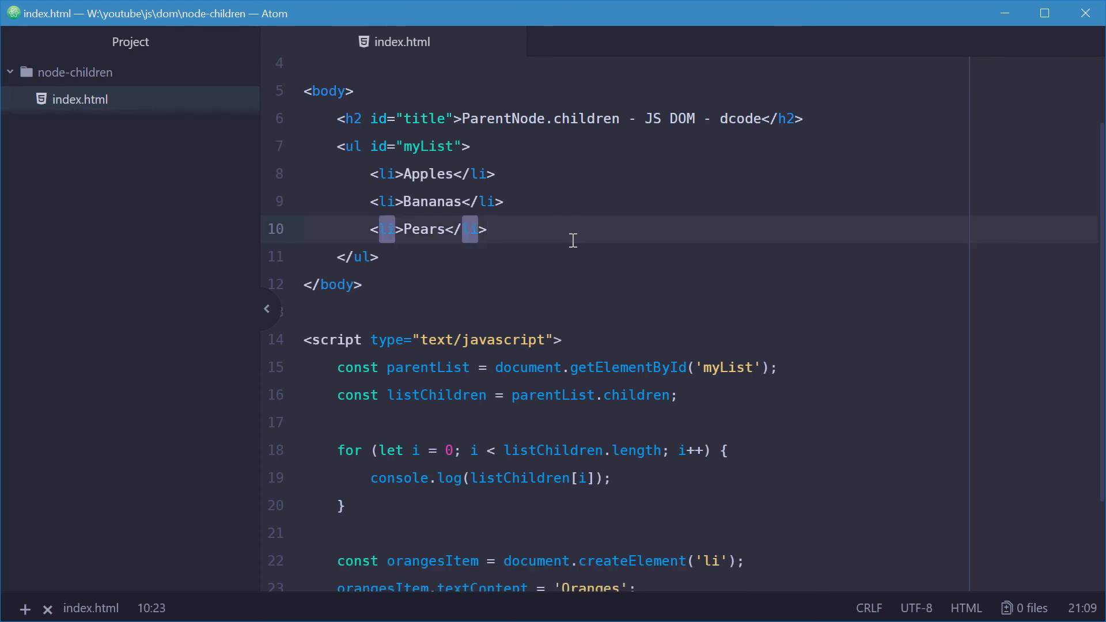
{"action": "scroll", "coordinate": [566, 240], "scroll_direction": "down", "scroll_amount": 2}
{"action": "double_click", "coordinate": [449, 296]}
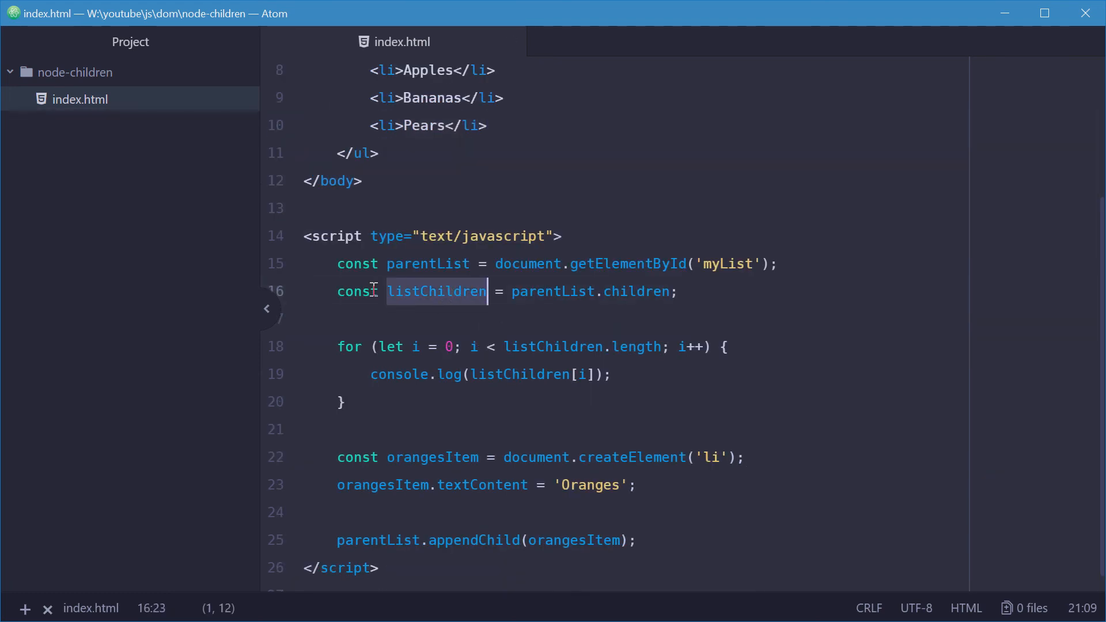
{"action": "left_click", "coordinate": [515, 294]}
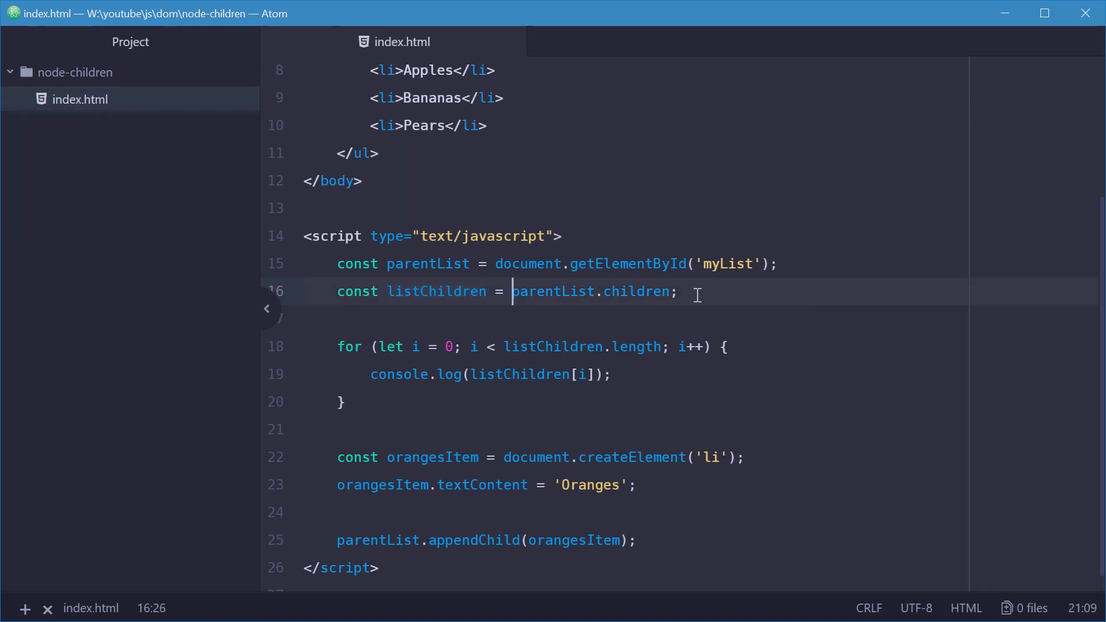
{"action": "left_click_drag", "start_coordinate": [683, 292], "coordinate": [304, 293]}
{"action": "left_click_drag", "start_coordinate": [638, 541], "coordinate": [254, 445]}
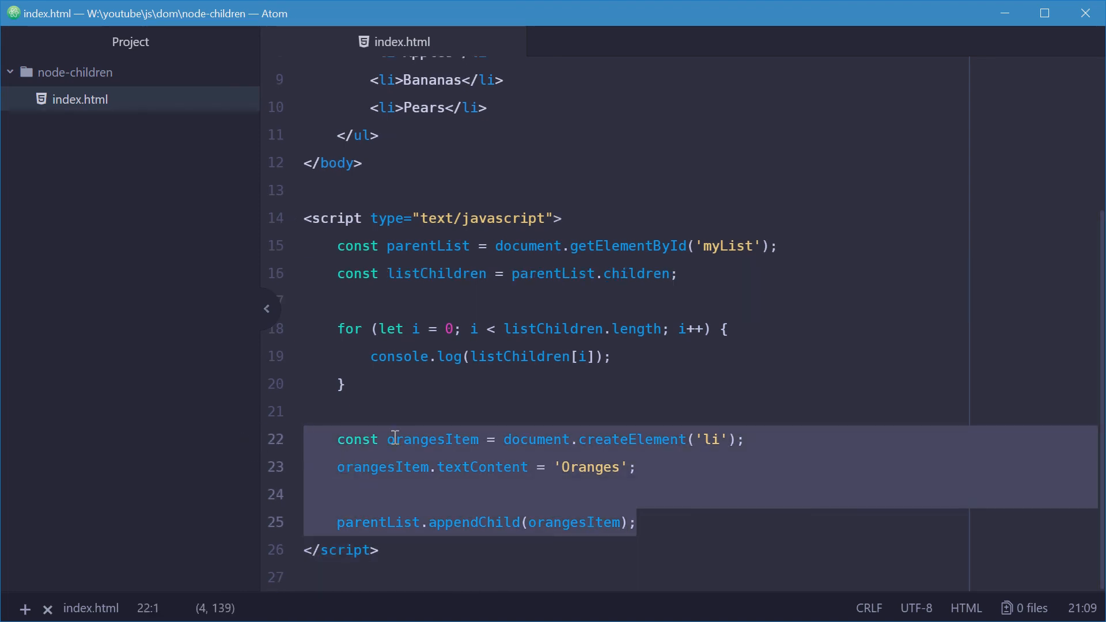
{"action": "double_click", "coordinate": [464, 275]}
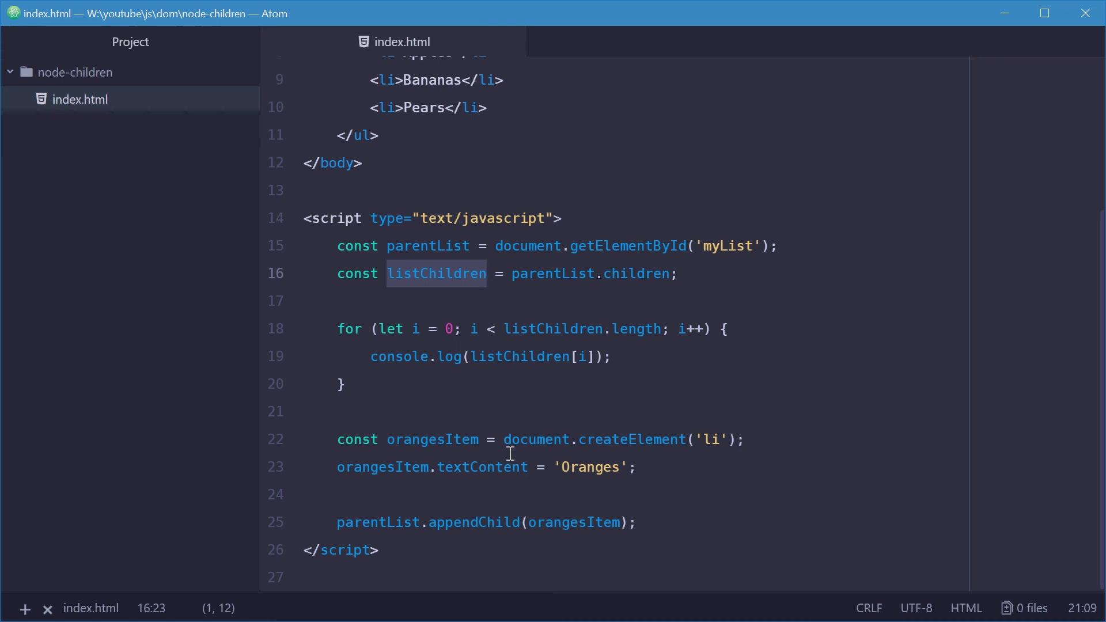
- Add console.log(listChildren); after the appendChild call, save, and switch to Chrome
{"action": "left_click", "coordinate": [661, 526]}
{"action": "key", "text": "Return"}
{"action": "key", "text": "Return"}
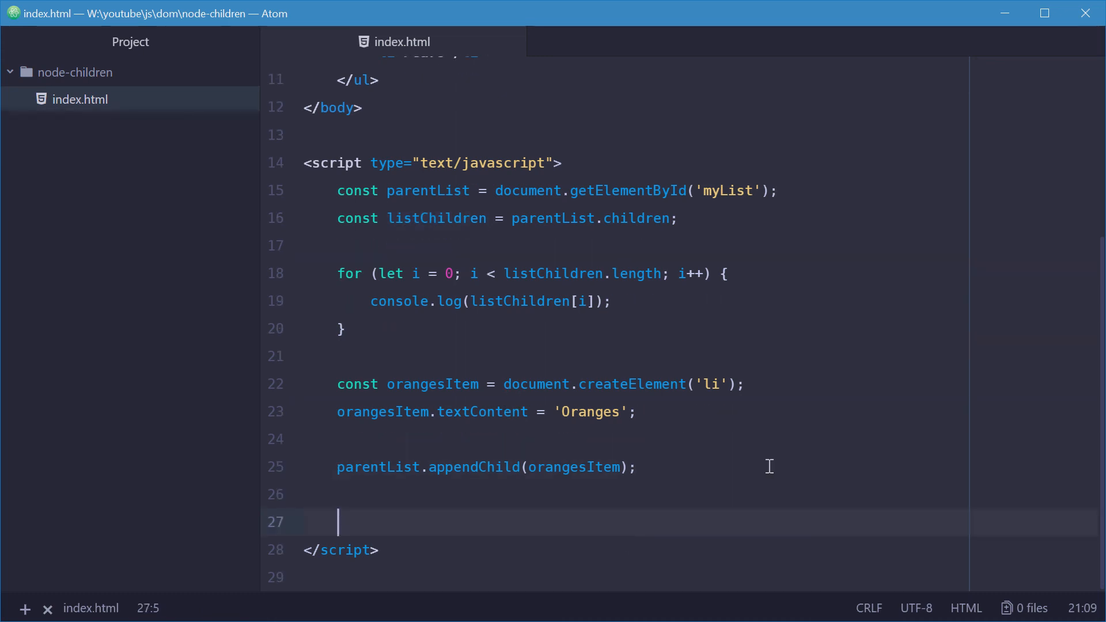
{"action": "type", "text": "log"}
{"action": "key", "text": "Tab"}
{"action": "type", "text": "lis"}
{"action": "key", "text": "Tab"}
{"action": "left_click", "coordinate": [582, 521]}
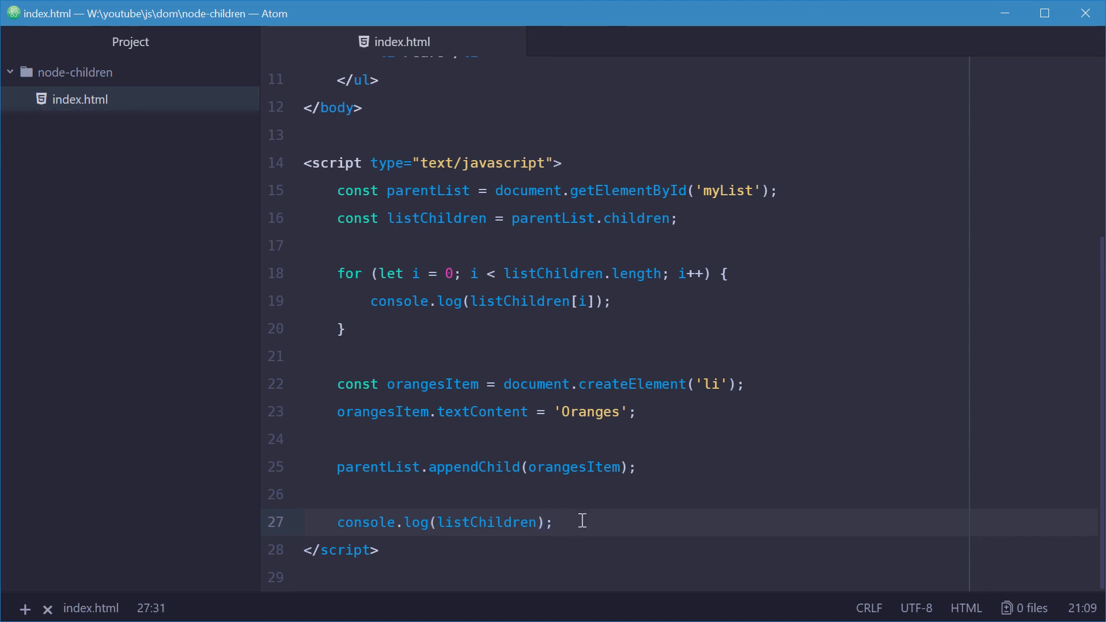
{"action": "left_click_drag", "start_coordinate": [639, 414], "coordinate": [337, 391]}
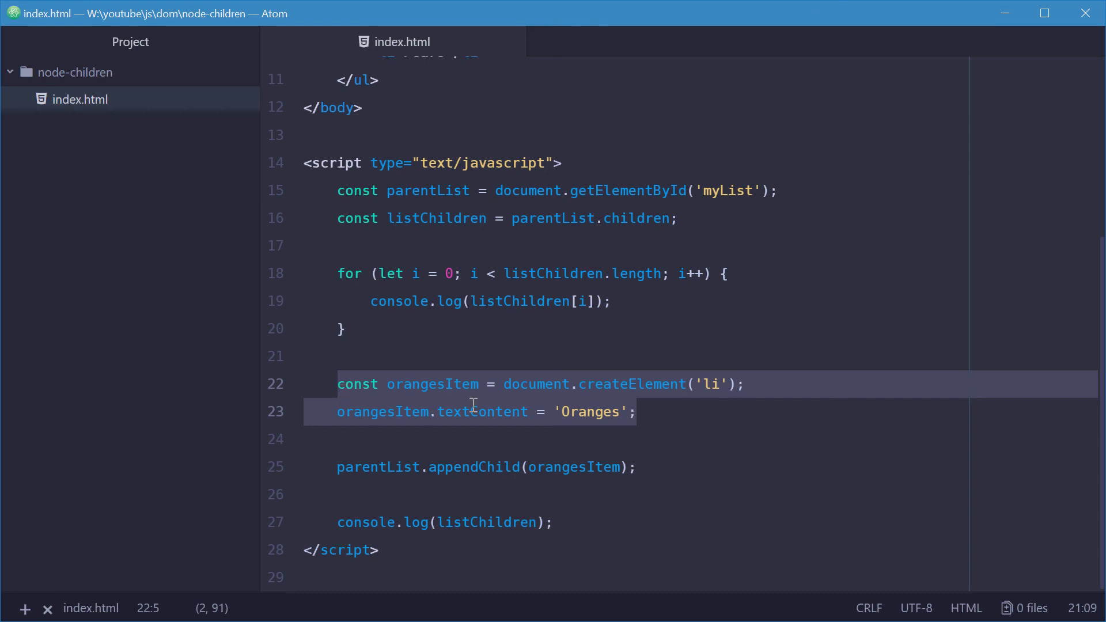
{"action": "left_click", "coordinate": [523, 414]}
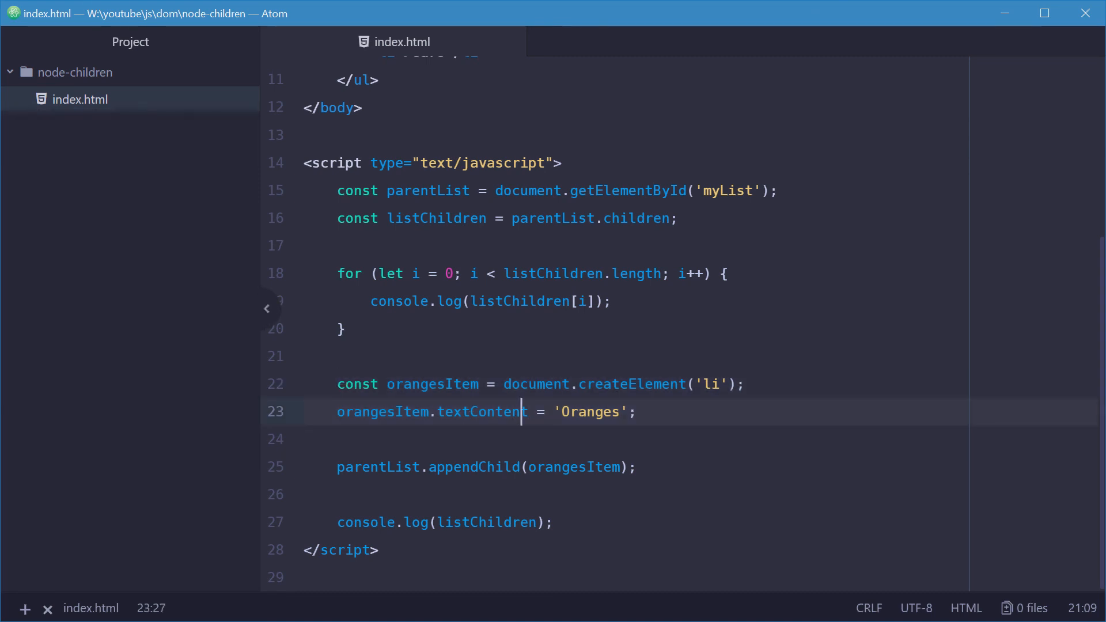
{"action": "key", "text": "alt+Tab"}
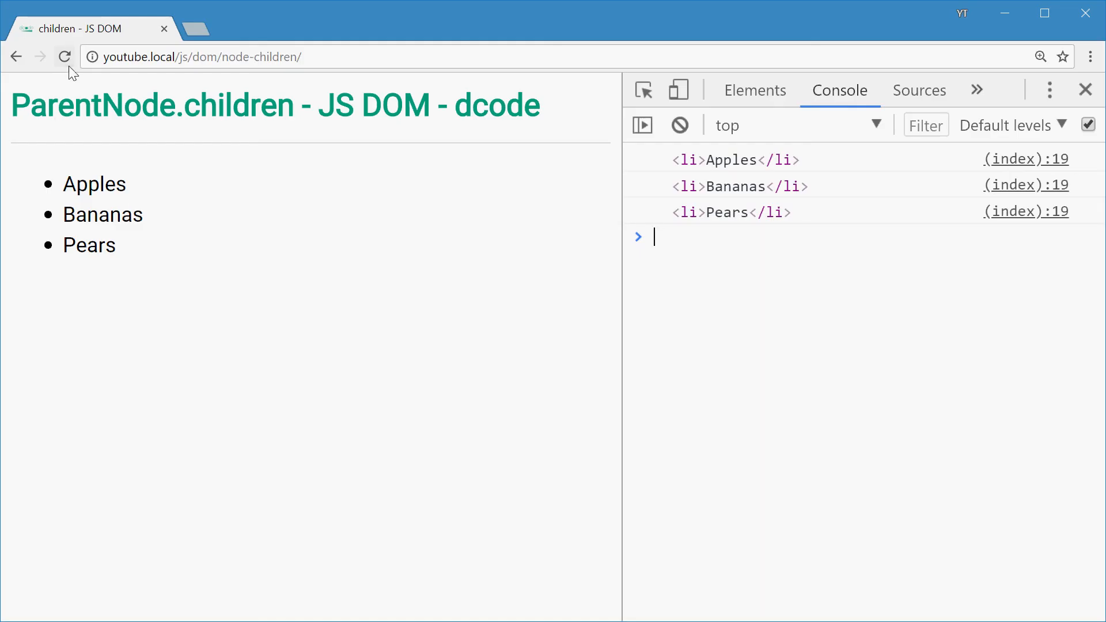
- Reload to see Oranges listed fourth and expand HTMLCollection(4) with length 4, then return to Atom
{"action": "left_click", "coordinate": [65, 57]}
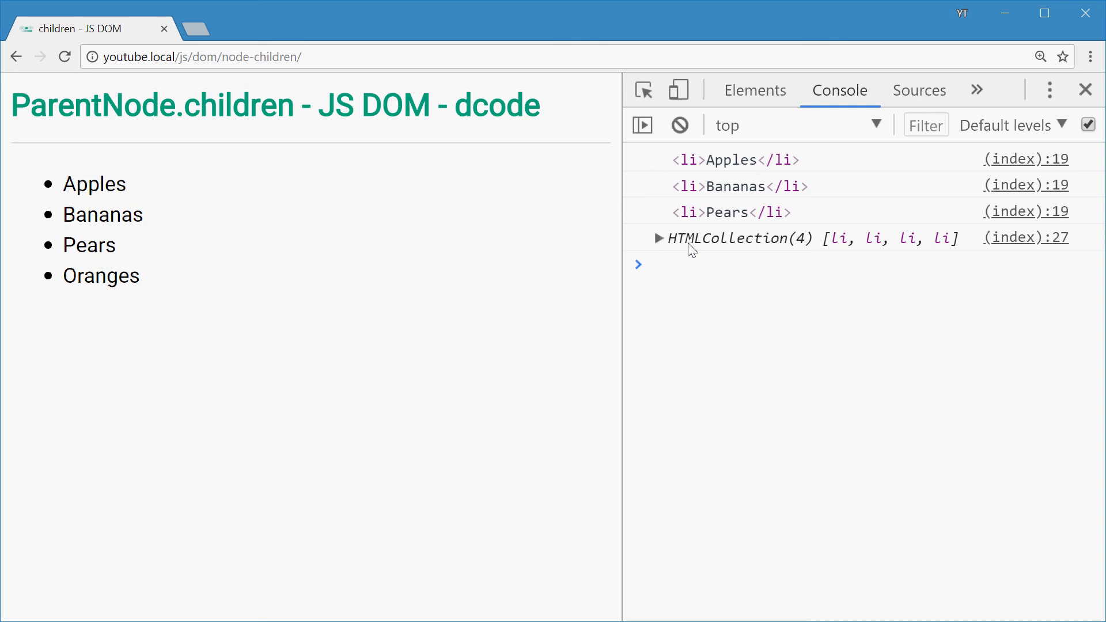
{"action": "left_click", "coordinate": [659, 238]}
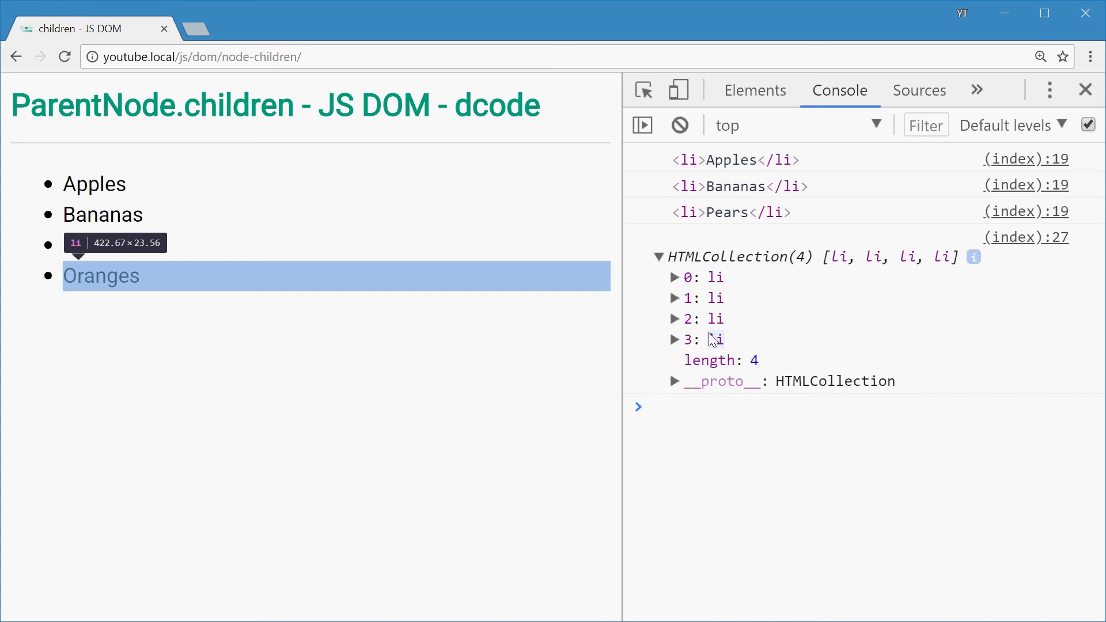
{"action": "left_click_drag", "start_coordinate": [843, 243], "coordinate": [638, 168]}
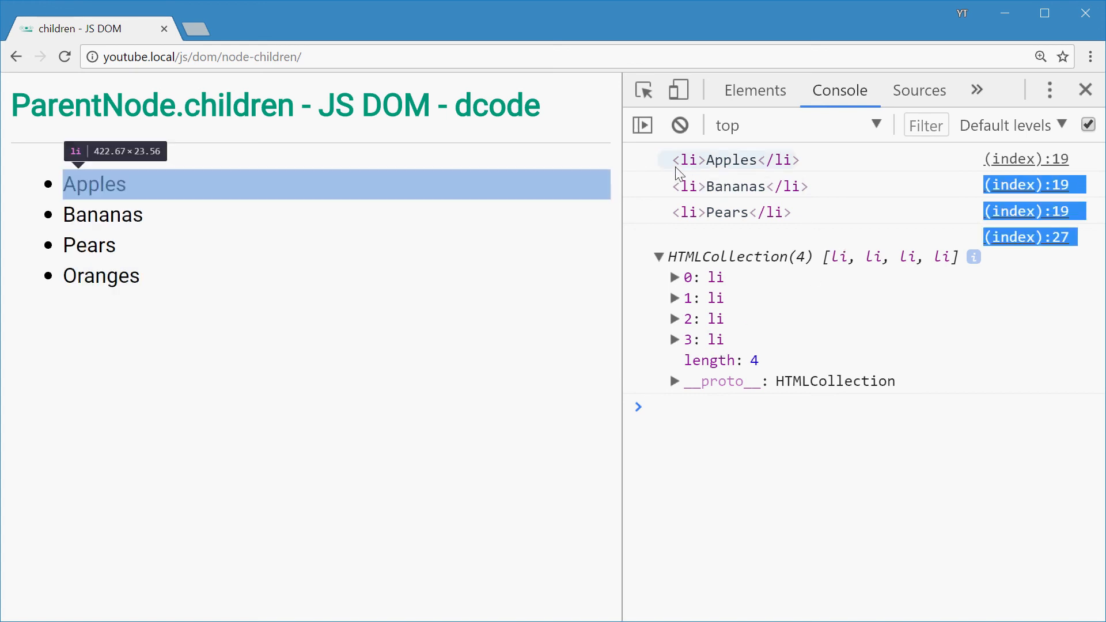
{"action": "left_click", "coordinate": [709, 249]}
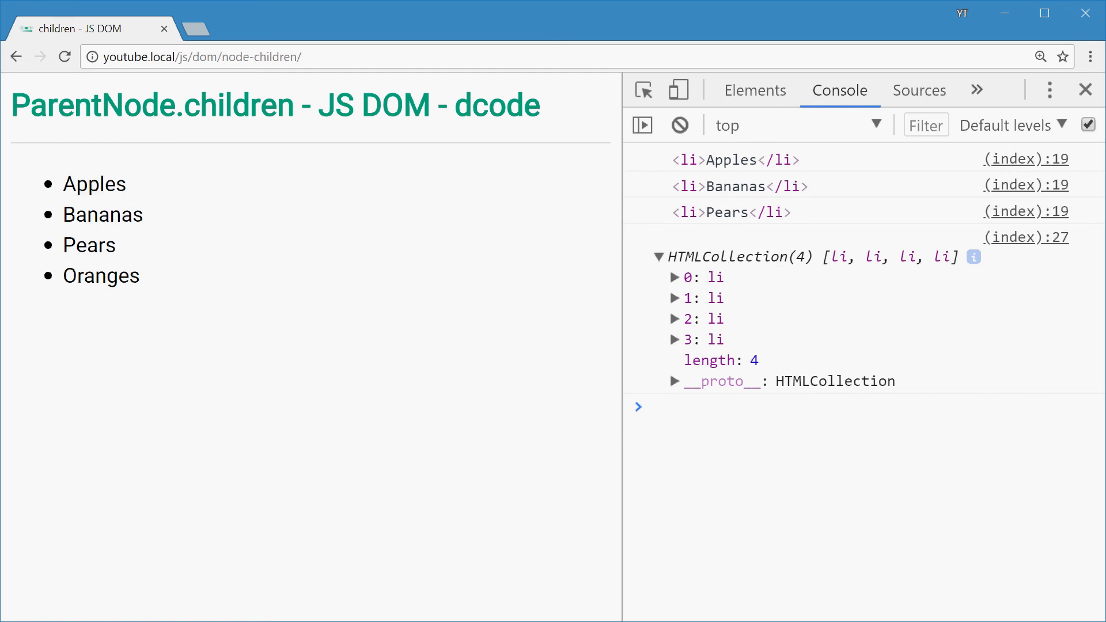
{"action": "key", "text": "alt+Tab"}
{"action": "double_click", "coordinate": [487, 523]}
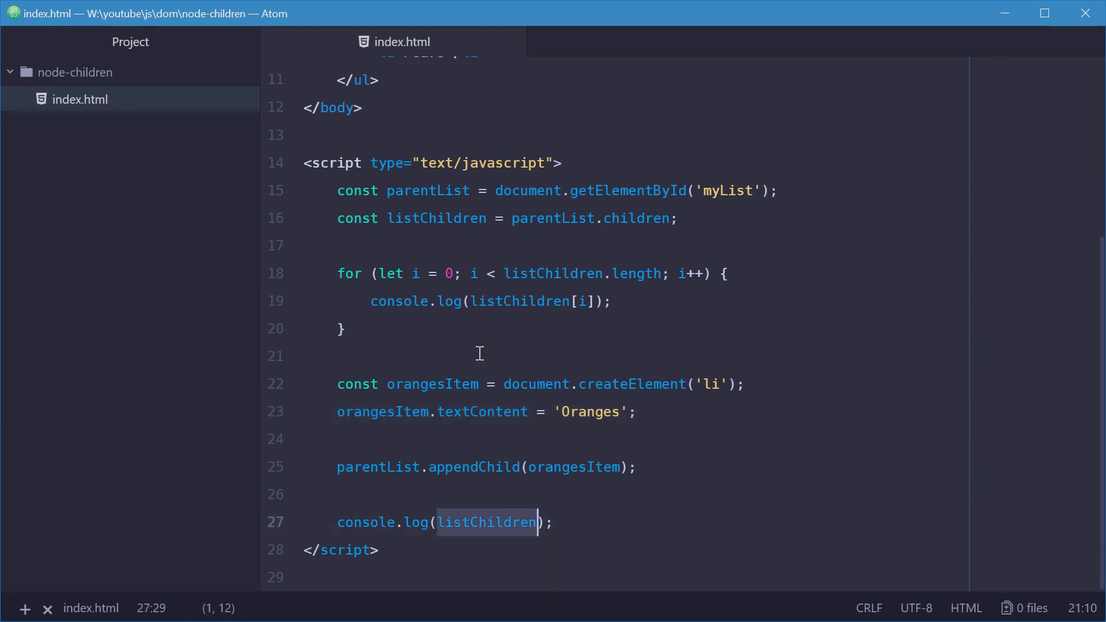
{"action": "double_click", "coordinate": [458, 220]}
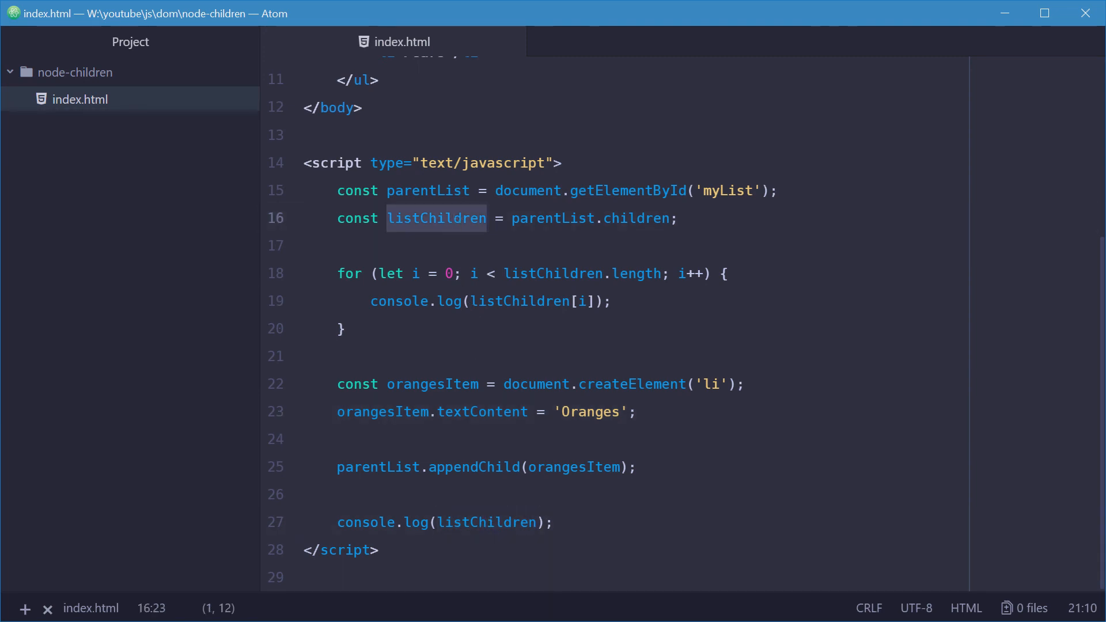
{"action": "key", "text": "alt+Tab"}
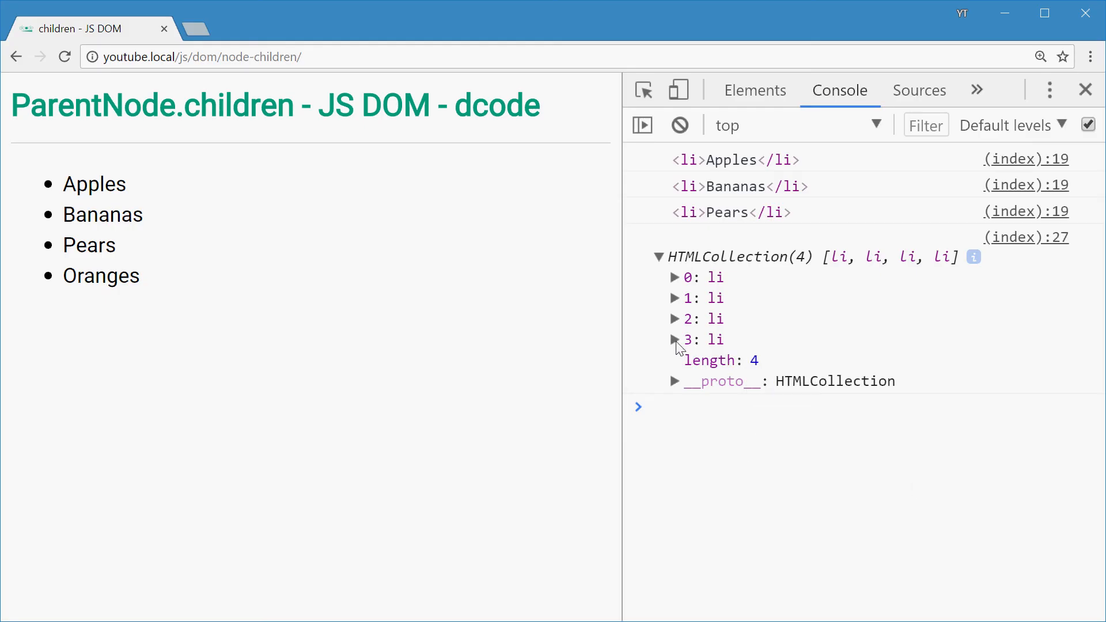
{"action": "left_click", "coordinate": [675, 340]}
{"action": "left_click", "coordinate": [675, 340]}
{"action": "key", "text": "alt+Tab"}
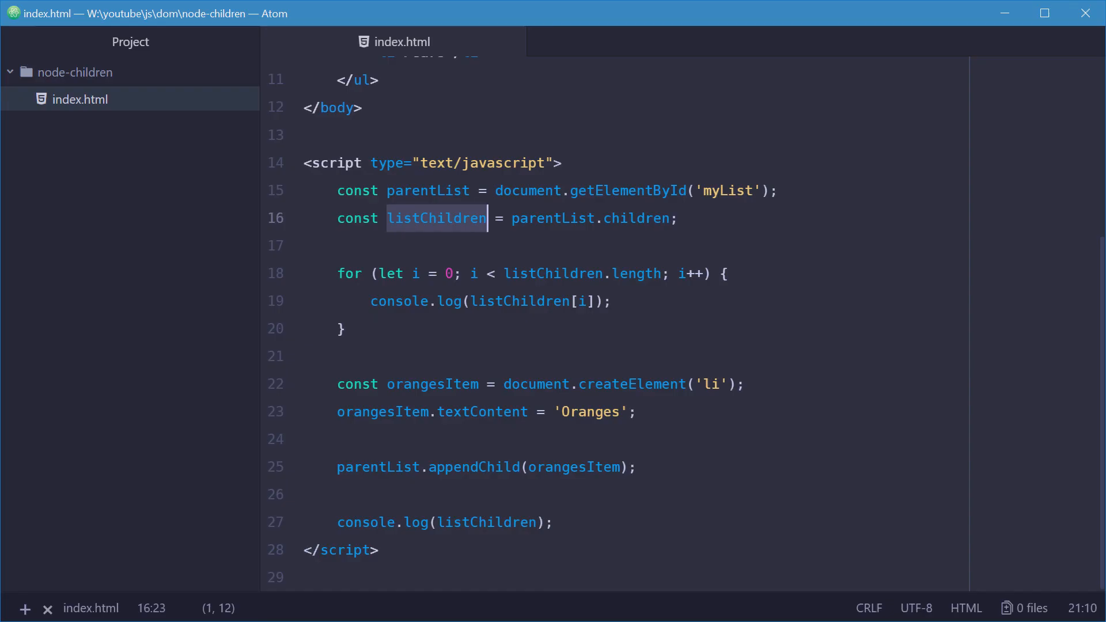